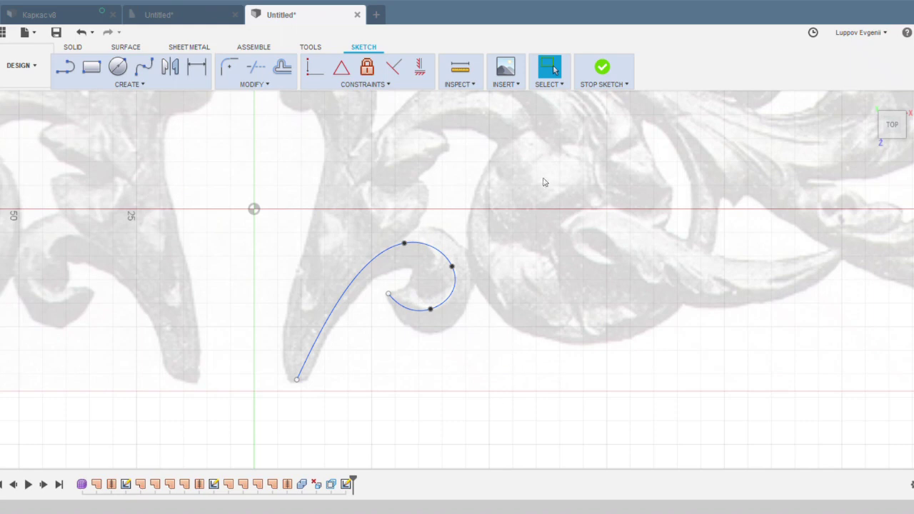
# Finish the fit-point spline along the inner curl and end spline drawing to close the scroll outline
pyautogui.scroll(3, 337, 355)
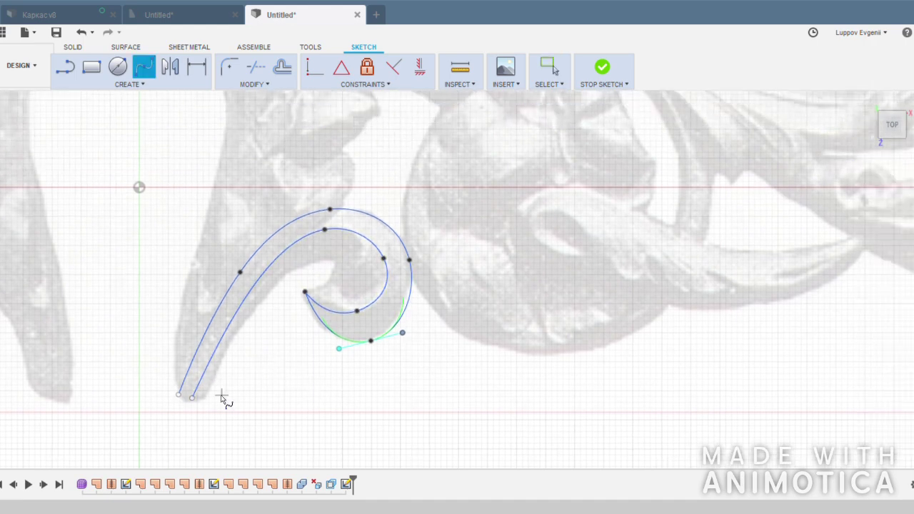
pyautogui.doubleClick(349, 263)
pyautogui.scroll(2, 357, 290)
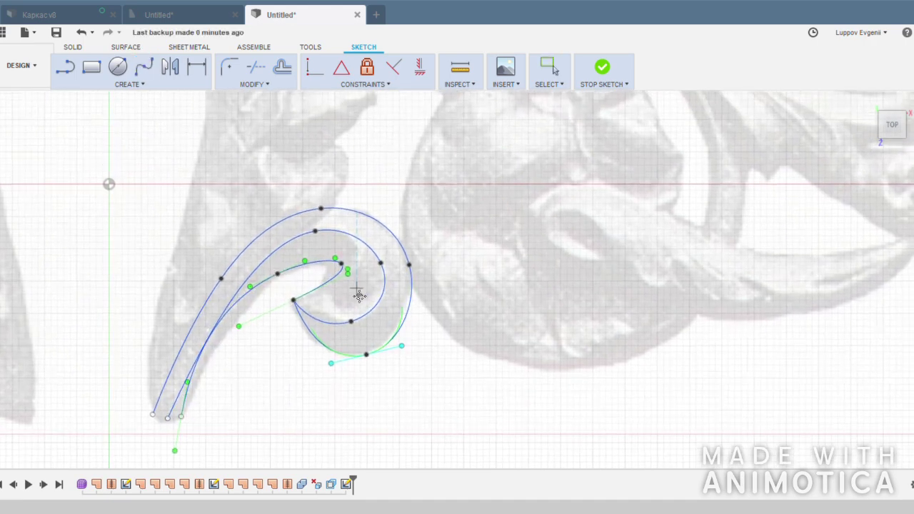
pyautogui.press('Escape')
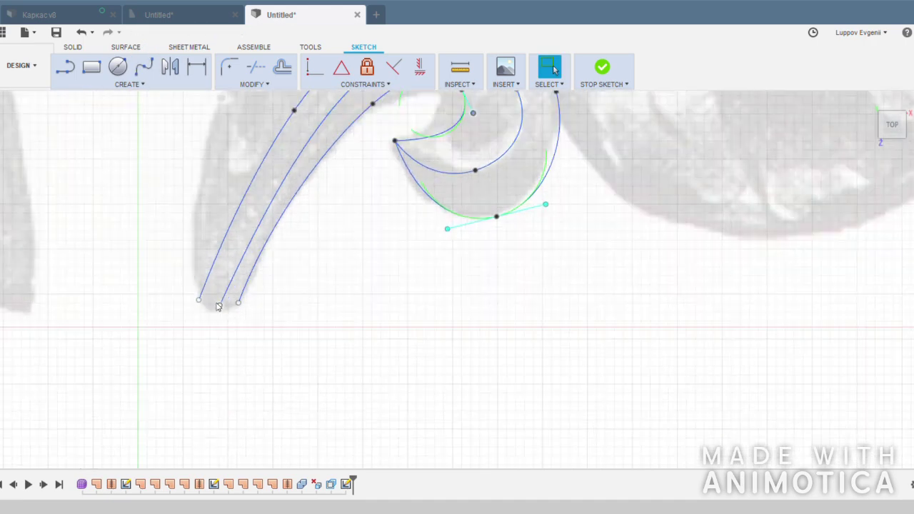
pyautogui.moveTo(270, 335); pyautogui.dragTo(234, 287, button='middle')
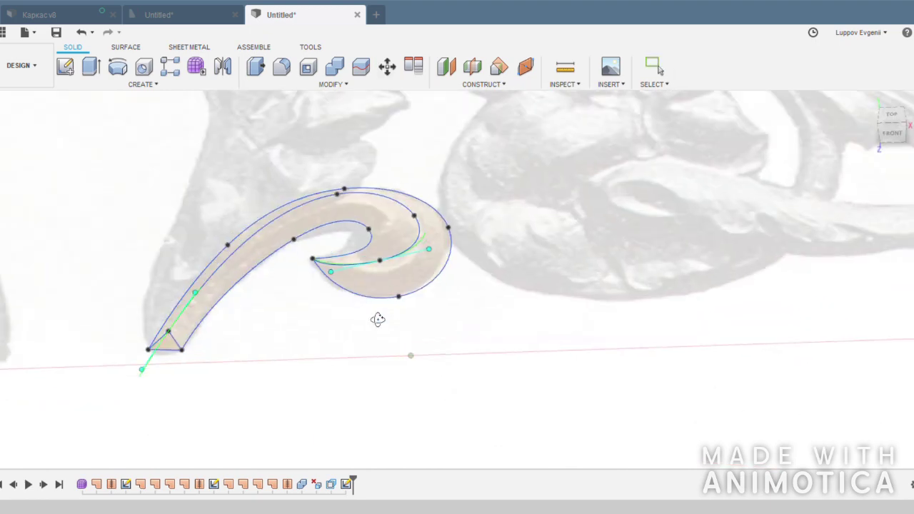
# Patch the scroll outline and the small tip triangle with surfaces
pyautogui.click(125, 46)
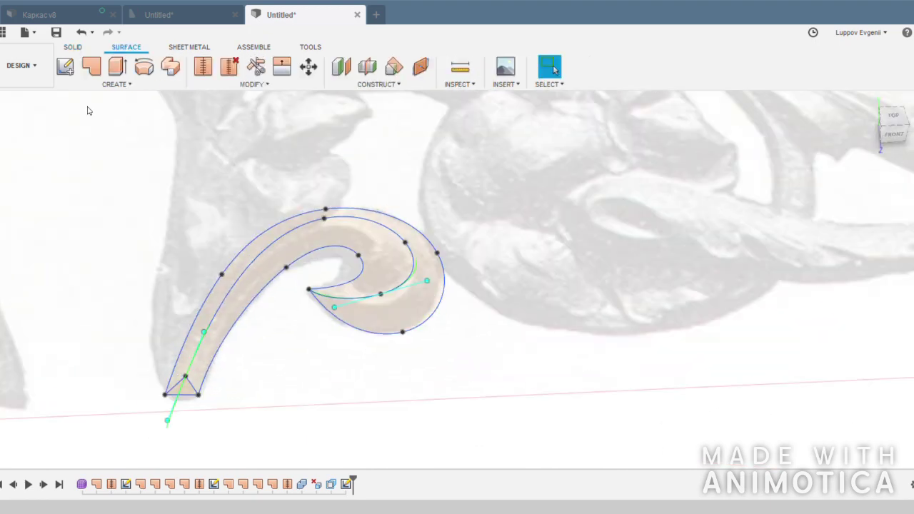
pyautogui.click(91, 66)
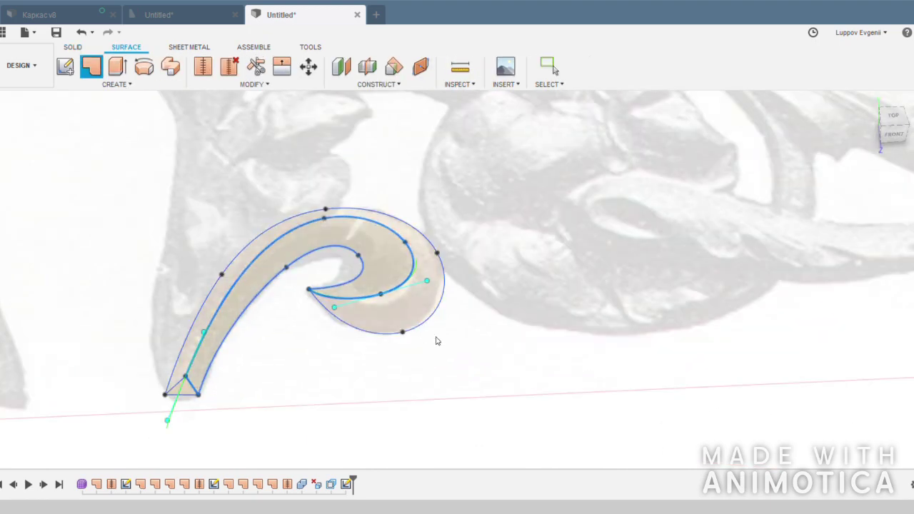
pyautogui.press('Return')
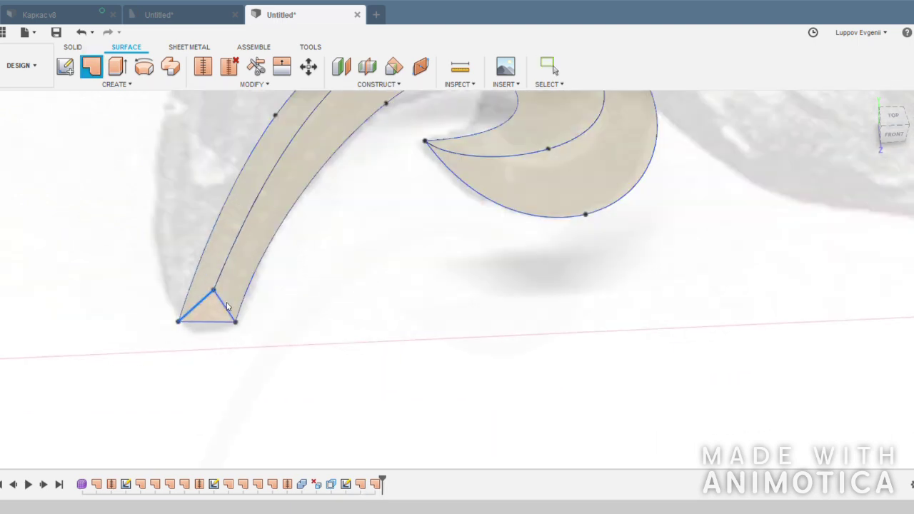
pyautogui.press('Return')
# Orbit around the new patch surfaces and select the curved scroll surface
pyautogui.keyDown('shift'); pyautogui.moveTo(402, 328); pyautogui.dragTo(321, 221, button='middle'); pyautogui.keyUp('shift')
pyautogui.keyDown('shift'); pyautogui.moveTo(260, 332); pyautogui.dragTo(112, 236, button='middle'); pyautogui.keyUp('shift')
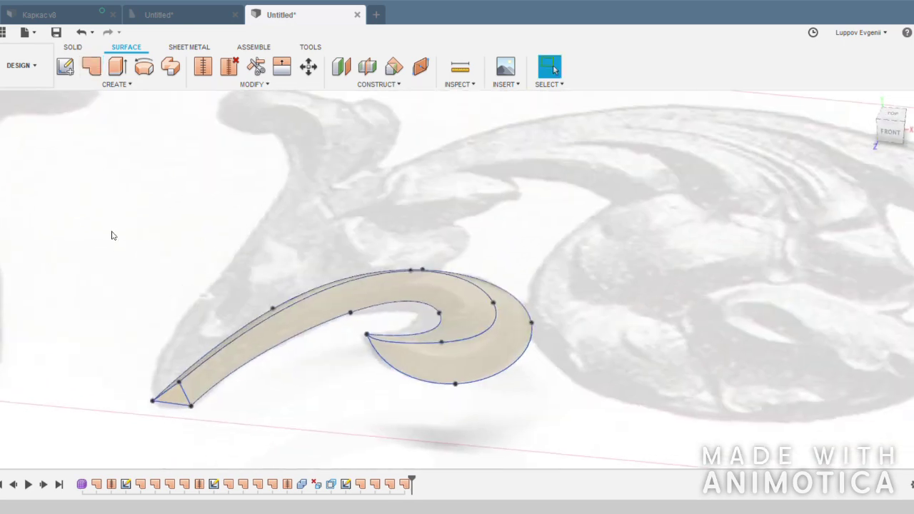
pyautogui.keyDown('shift'); pyautogui.moveTo(40, 387); pyautogui.dragTo(221, 363, button='middle'); pyautogui.keyUp('shift')
pyautogui.click(221, 364)
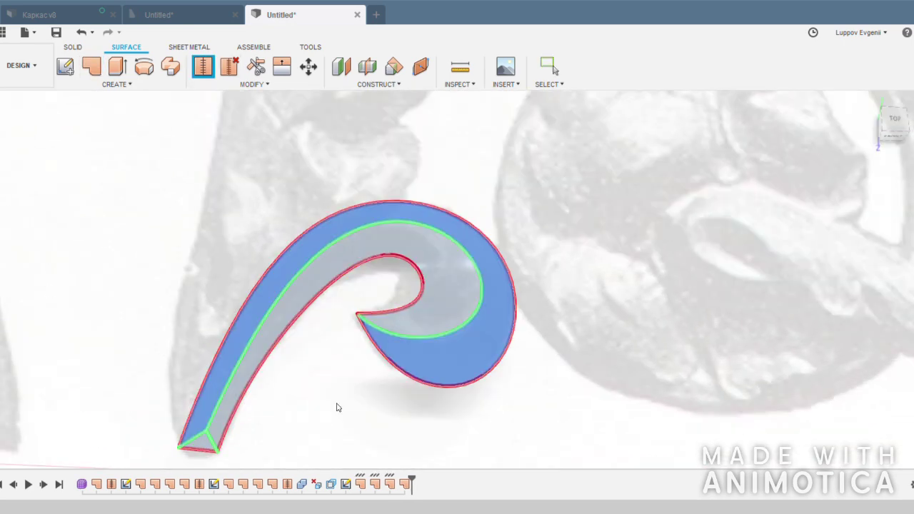
# Select the scroll tip vertex and move it to reposition the pointed tip
pyautogui.keyDown('shift'); pyautogui.moveTo(337, 402); pyautogui.dragTo(841, 399, button='middle'); pyautogui.keyUp('shift')
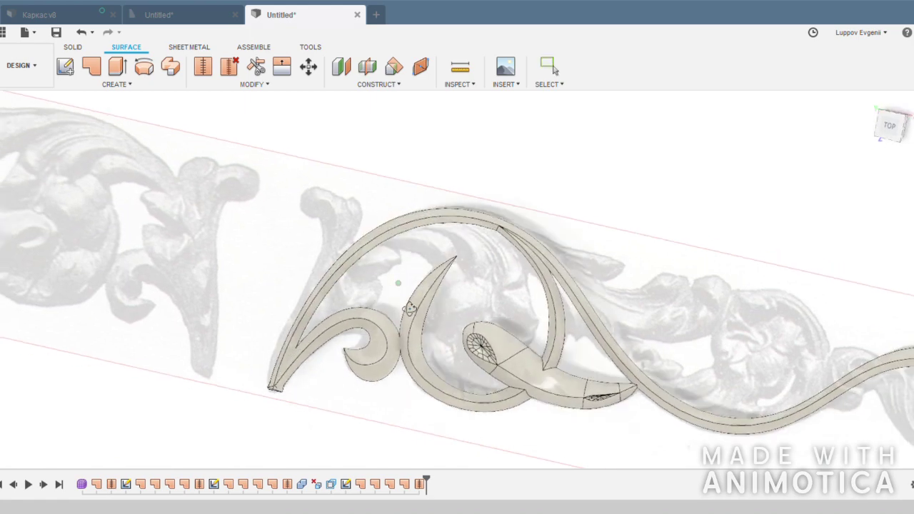
pyautogui.scroll(3, 184, 322)
pyautogui.scroll(2, 231, 306)
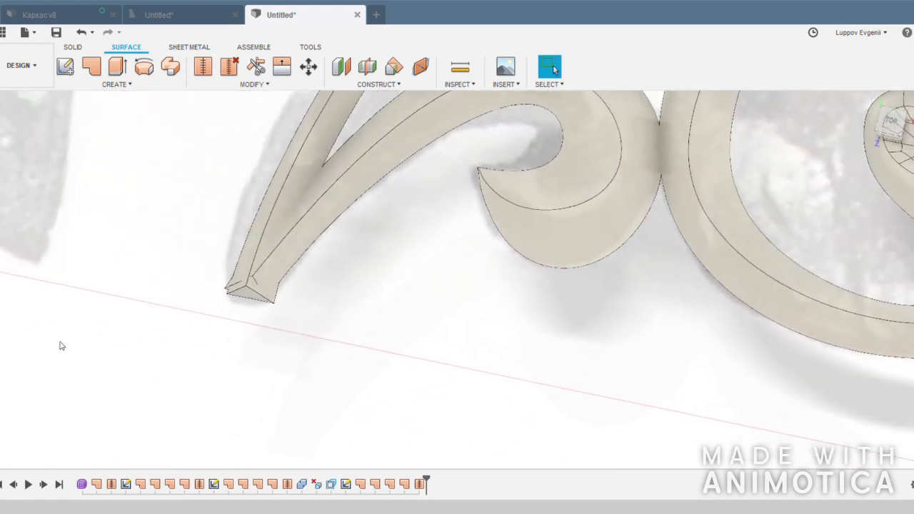
pyautogui.click(224, 286)
pyautogui.press('m')
pyautogui.scroll(2, 318, 312)
pyautogui.click(312, 285)
pyautogui.keyDown('shift'); pyautogui.moveTo(312, 285); pyautogui.dragTo(391, 209, button='middle'); pyautogui.keyUp('shift')
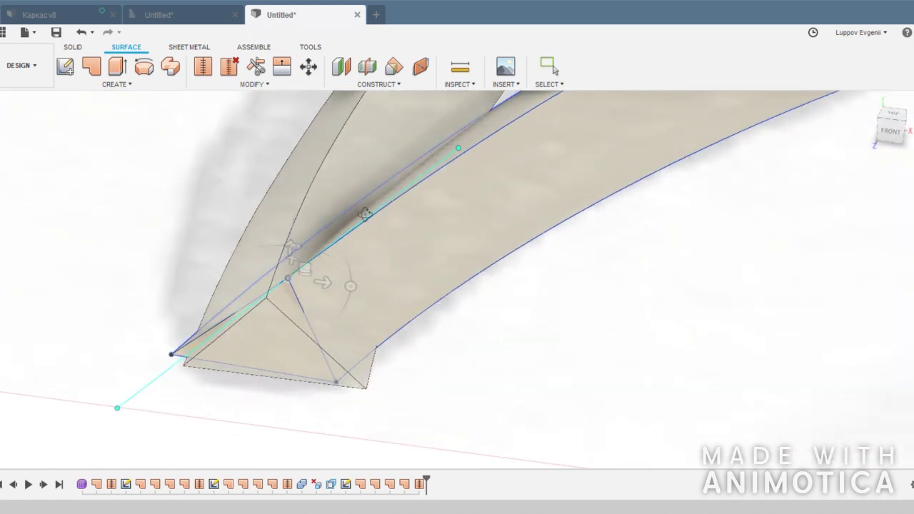
pyautogui.press('Return')
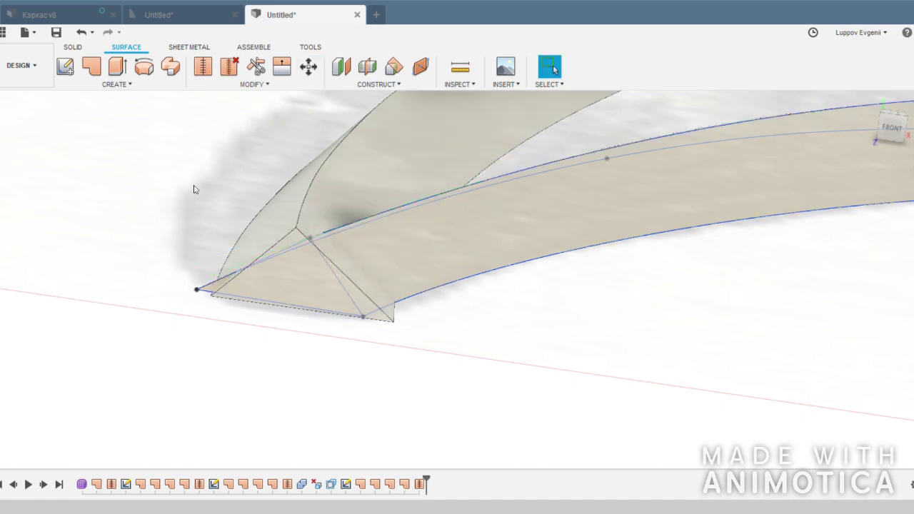
# Move the tip vertex a second time to finish reshaping the tip
pyautogui.press('m')
pyautogui.click(197, 289)
pyautogui.press('Return')
pyautogui.moveTo(245, 298)
pyautogui.keyDown('shift'); pyautogui.mouseDown(button='middle')
pyautogui.moveTo(188, 293)
pyautogui.moveTo(474, 271)
pyautogui.moveTo(49, 346)
pyautogui.moveTo(547, 322)
pyautogui.moveTo(531, 379)
pyautogui.moveTo(453, 326)
pyautogui.mouseUp(button='middle'); pyautogui.keyUp('shift')
pyautogui.scroll(-3, 453, 326)
# Switch to the Solid tools, select all ornament bodies for a modify operation, and view from Top
pyautogui.click(73, 47)
pyautogui.click(334, 66)
pyautogui.click(348, 286)
pyautogui.click(896, 123)
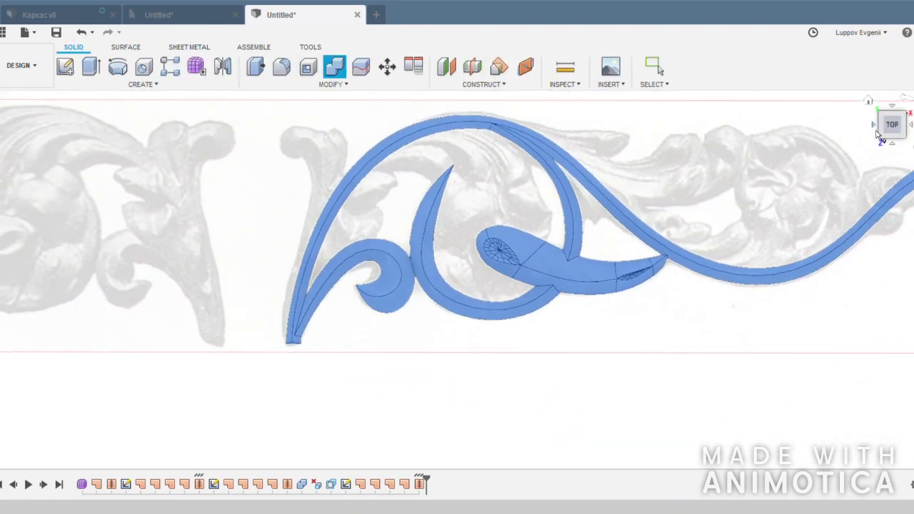
# Cancel the modify command, deselect the ornament bodies, and begin a new spline sketch over the image
pyautogui.press('Escape')
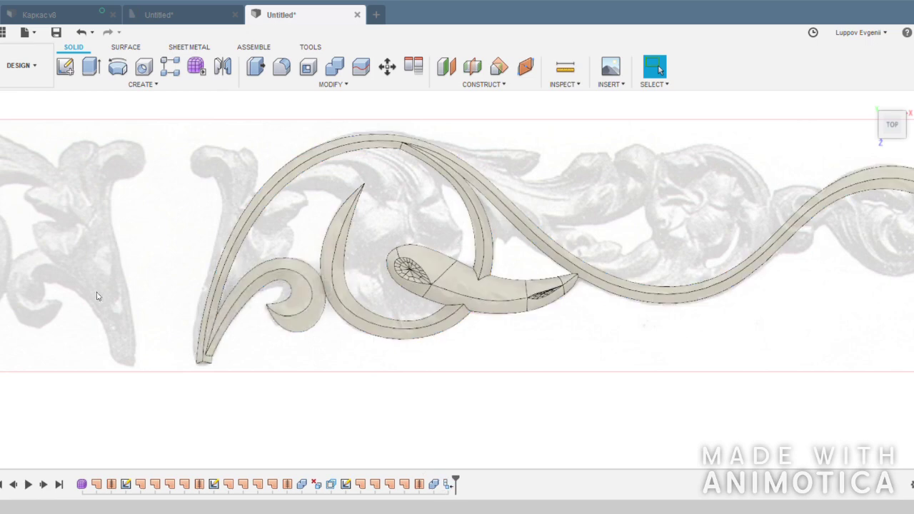
pyautogui.click(86, 313)
pyautogui.scroll(4, 214, 300)
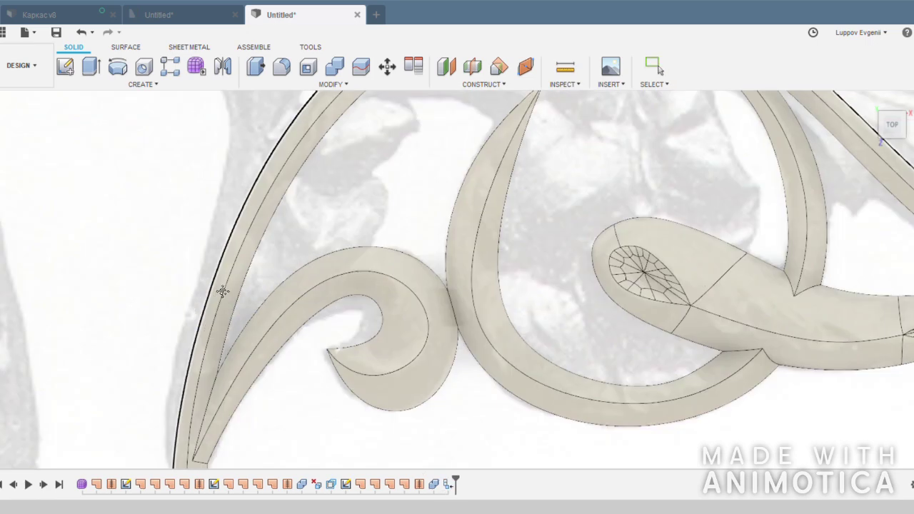
pyautogui.scroll(-1, 236, 343)
pyautogui.scroll(-2, 261, 321)
pyautogui.scroll(-3, 347, 297)
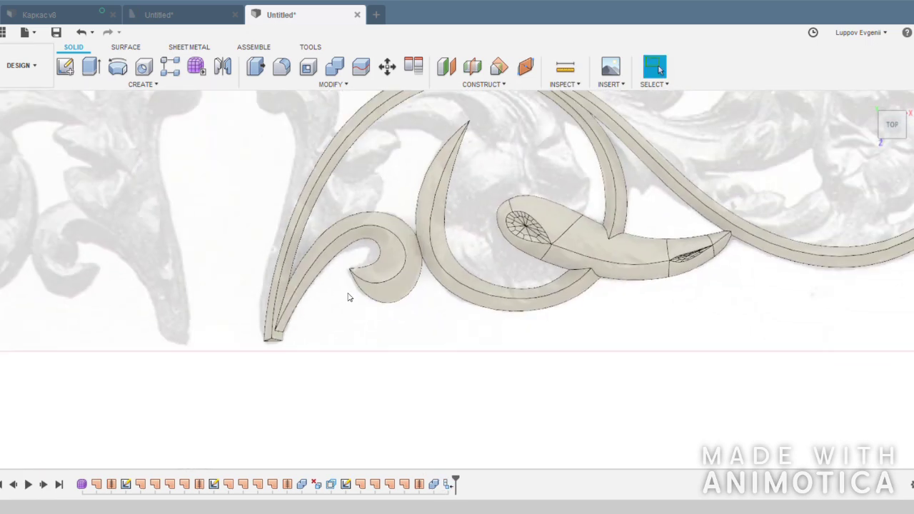
pyautogui.scroll(-1, 214, 304)
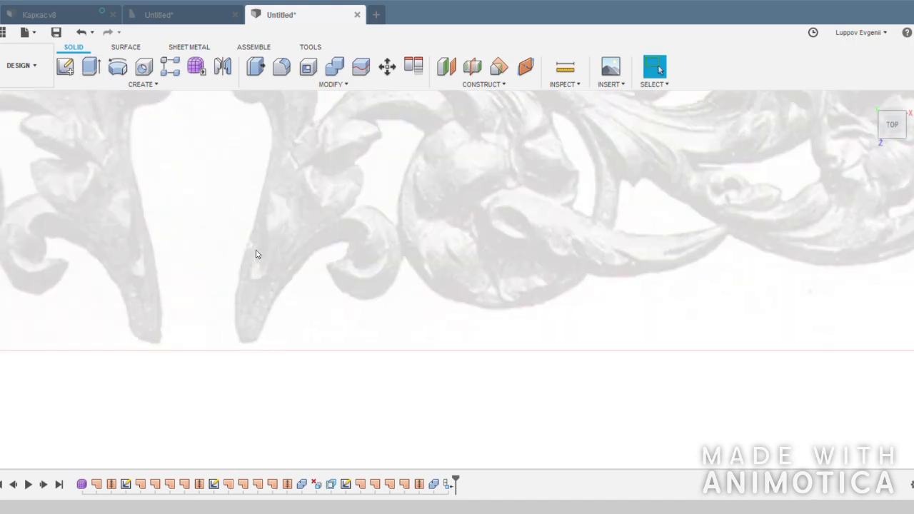
pyautogui.click(67, 69)
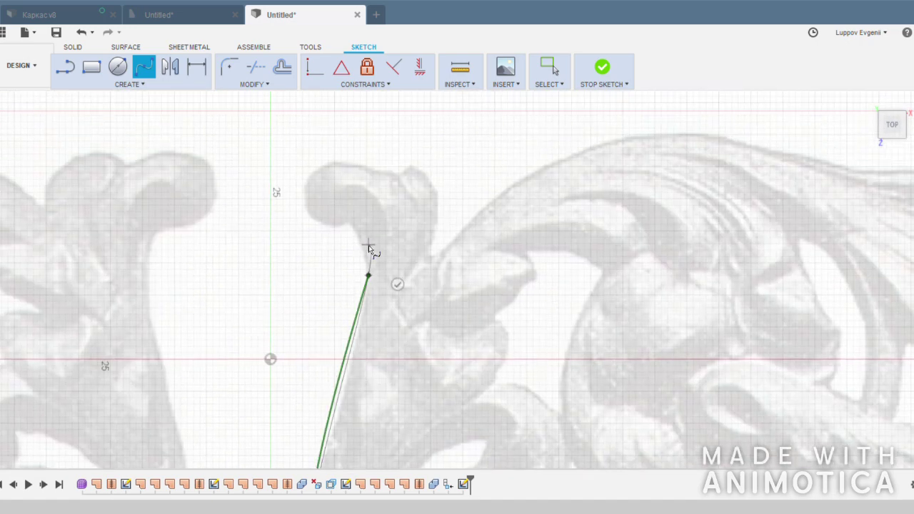
# Finish the first spline at the leaf curl and bend its upper part to follow the curl
pyautogui.doubleClick(345, 223)
pyautogui.scroll(-1, 343, 224)
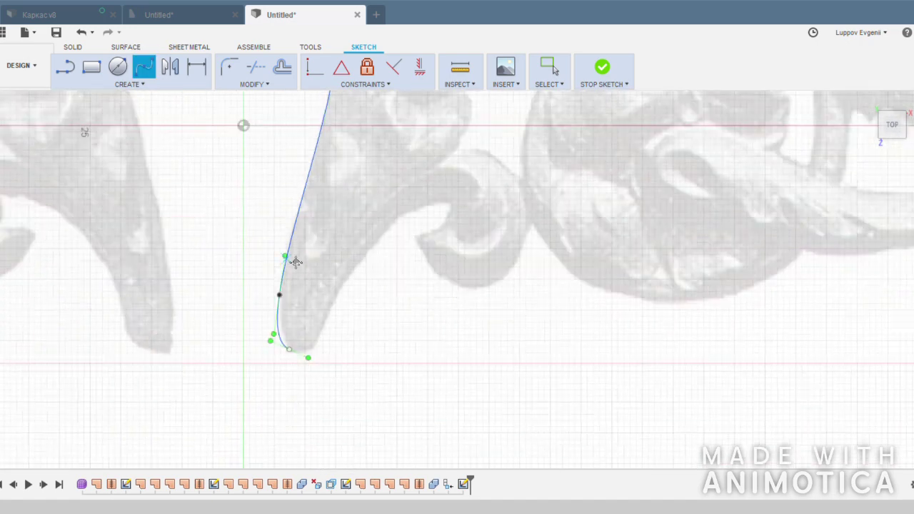
pyautogui.press('Escape')
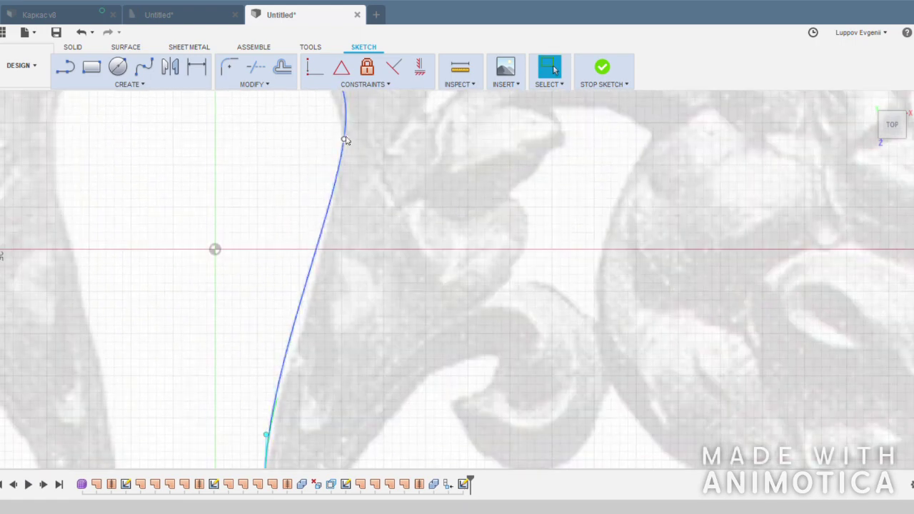
pyautogui.moveTo(333, 197); pyautogui.dragTo(344, 200)
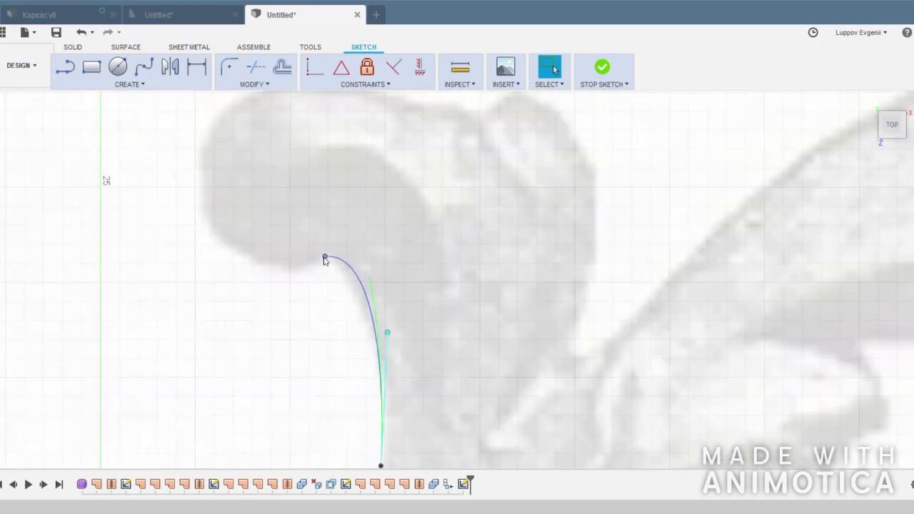
# Draw another spline along the leaf edge, running up and around the curl
pyautogui.click(280, 272)
pyautogui.click(200, 190)
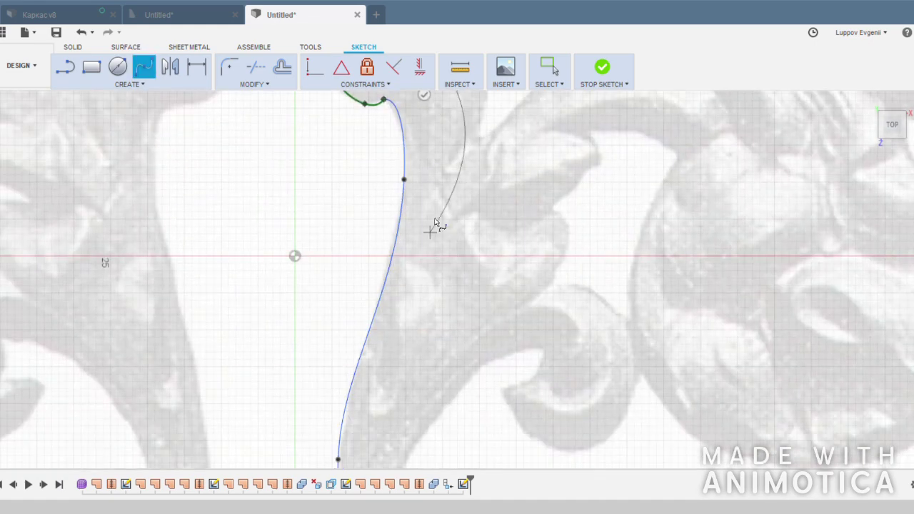
pyautogui.scroll(3, 380, 348)
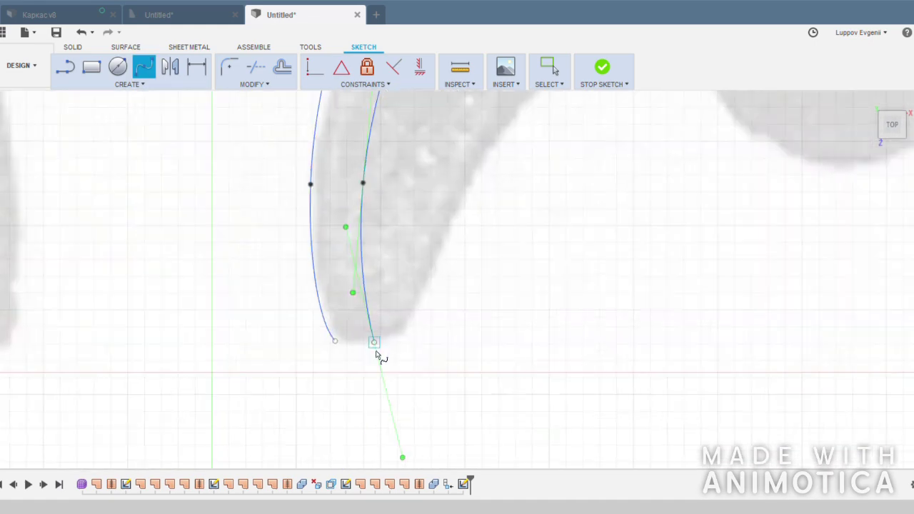
pyautogui.scroll(-3, 322, 357)
pyautogui.scroll(5, 297, 321)
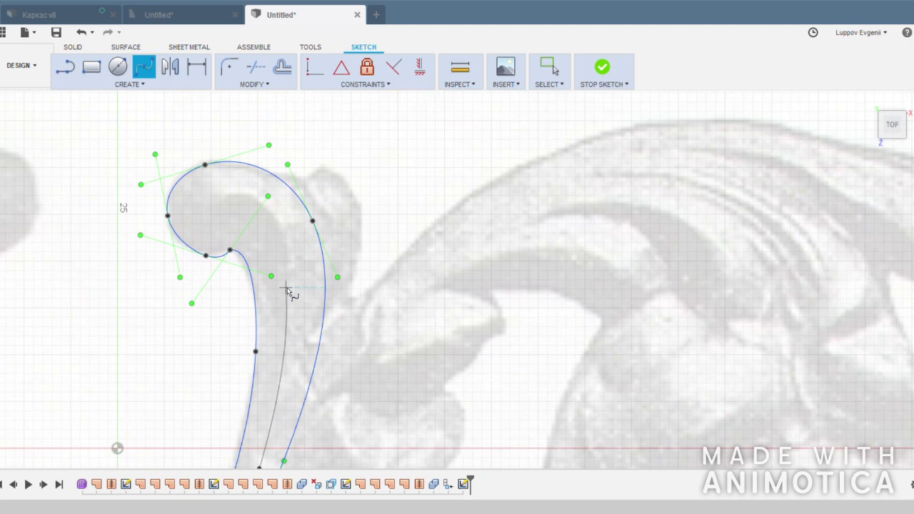
pyautogui.click(286, 268)
pyautogui.click(248, 196)
pyautogui.scroll(1, 207, 212)
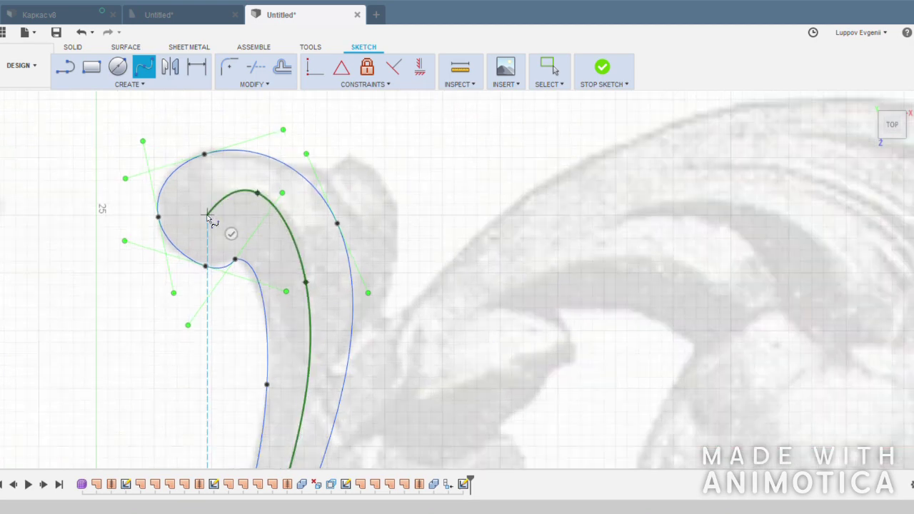
pyautogui.click(239, 218)
pyautogui.press('Escape')
pyautogui.scroll(1, 214, 236)
# Lengthen the curl's tangent handle and turn it upright to round the curl
pyautogui.moveTo(177, 267); pyautogui.dragTo(290, 266)
pyautogui.moveTo(165, 304); pyautogui.dragTo(157, 302)
pyautogui.click(203, 144)
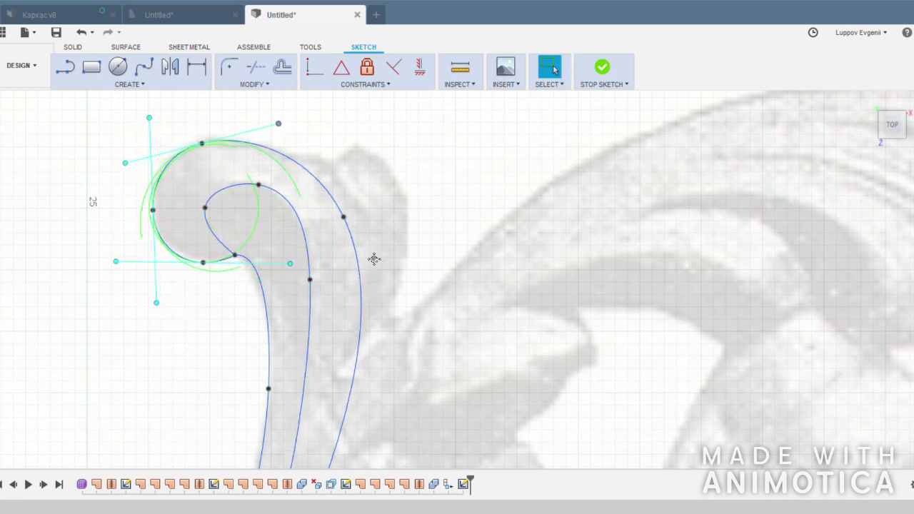
# Pull the middle curve's bottom endpoint up to meet the others, closing the leaf profile
pyautogui.moveTo(374, 258); pyautogui.dragTo(310, 249, button='middle')
pyautogui.scroll(2, 271, 290)
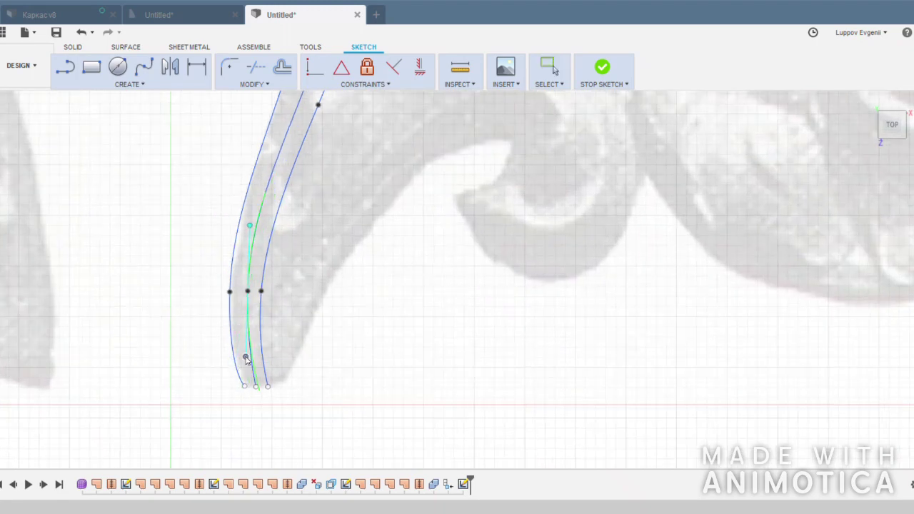
pyautogui.scroll(2, 245, 357)
pyautogui.moveTo(361, 257); pyautogui.dragTo(277, 247, button='middle')
pyautogui.scroll(-4, 231, 288)
pyautogui.moveTo(231, 287); pyautogui.dragTo(233, 347, button='middle')
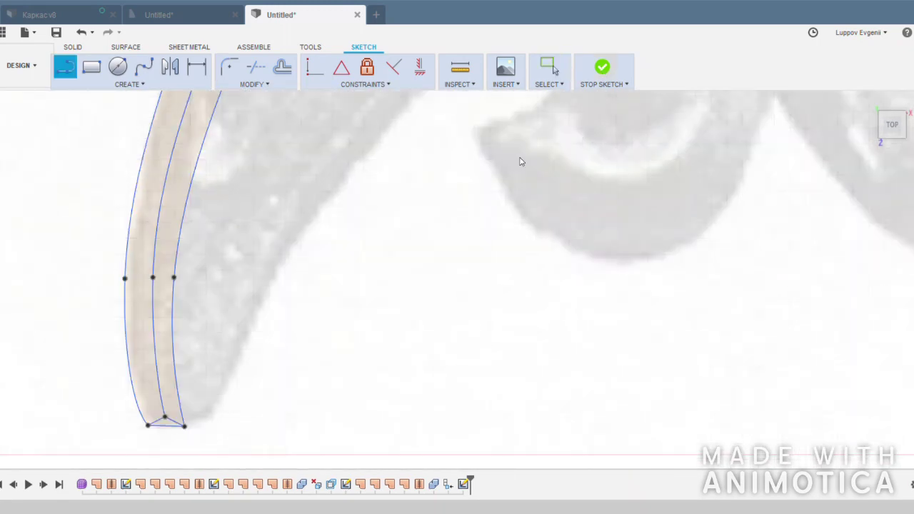
pyautogui.press('m')
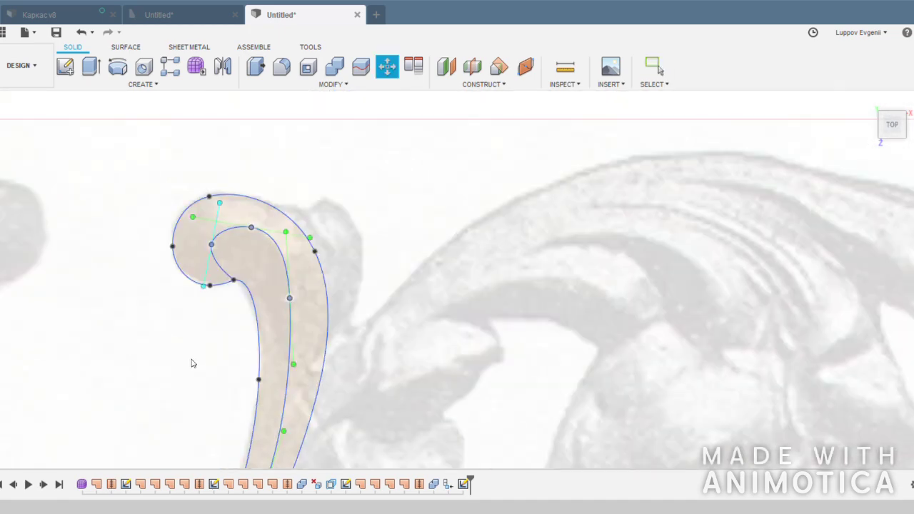
# Leave the move tool and open the curl profile's sketch for editing
pyautogui.keyDown('shift'); pyautogui.moveTo(191, 364); pyautogui.dragTo(350, 310, button='middle'); pyautogui.keyUp('shift')
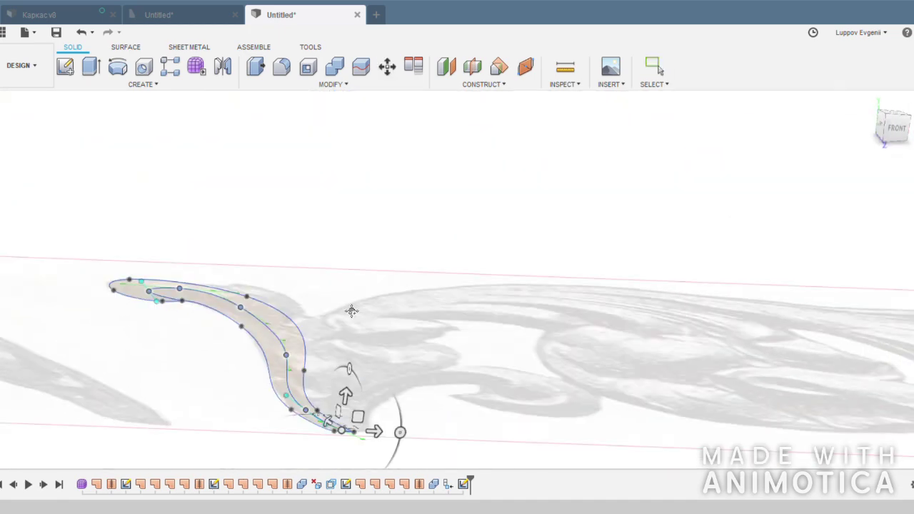
pyautogui.press('Escape')
pyautogui.moveTo(351, 343)
pyautogui.keyDown('shift'); pyautogui.mouseDown(button='middle')
pyautogui.moveTo(409, 295)
pyautogui.moveTo(318, 375)
pyautogui.moveTo(358, 259)
pyautogui.mouseUp(button='middle'); pyautogui.keyUp('shift')
pyautogui.scroll(3, 377, 312)
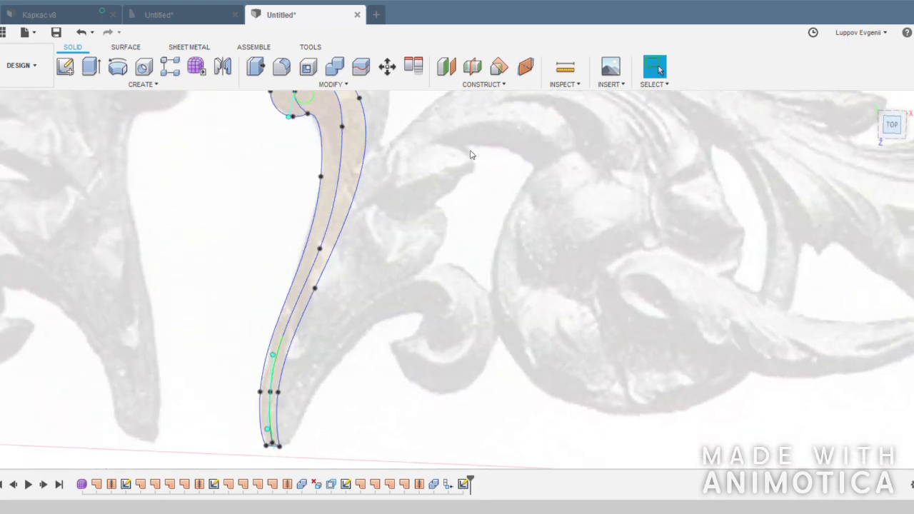
pyautogui.scroll(2, 471, 153)
pyautogui.doubleClick(293, 371)
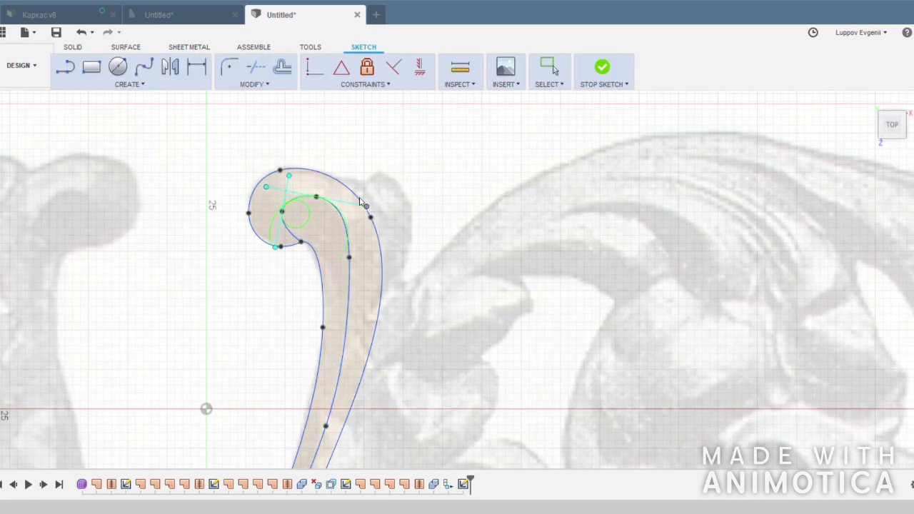
# Move the curl's control point up and toward the outer curve to round the spiral
pyautogui.scroll(3, 363, 208)
pyautogui.click(613, 78)
pyautogui.press('m')
pyautogui.click(325, 206)
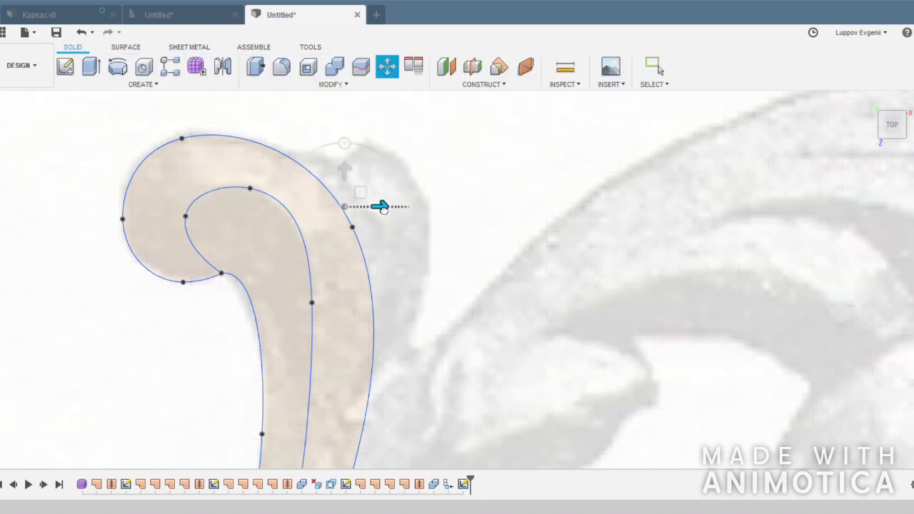
pyautogui.click(184, 227)
pyautogui.moveTo(204, 150); pyautogui.dragTo(230, 126)
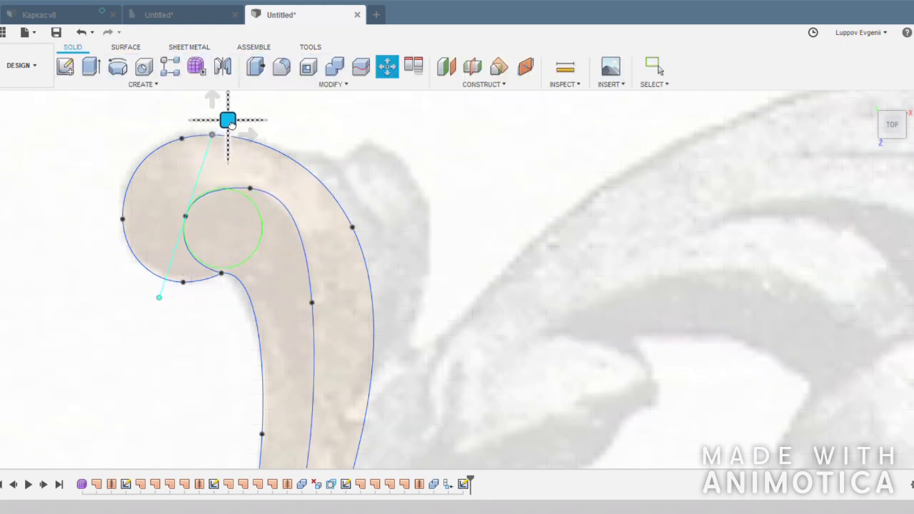
pyautogui.moveTo(229, 126)
pyautogui.mouseDown()
pyautogui.moveTo(339, 203)
pyautogui.moveTo(334, 287)
pyautogui.mouseUp()
pyautogui.press('Return')
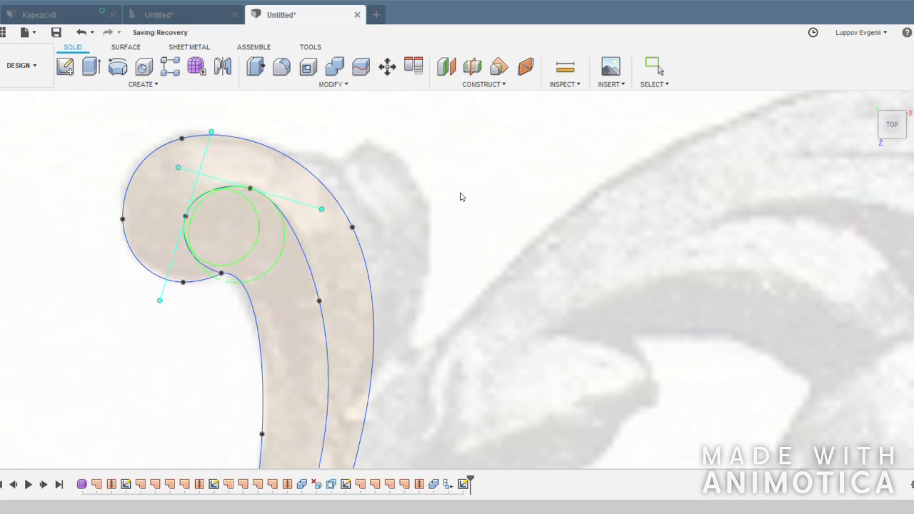
# Pan along the reshaped profile and bring up the surface modelling tools
pyautogui.scroll(-2, 435, 221)
pyautogui.scroll(-3, 418, 224)
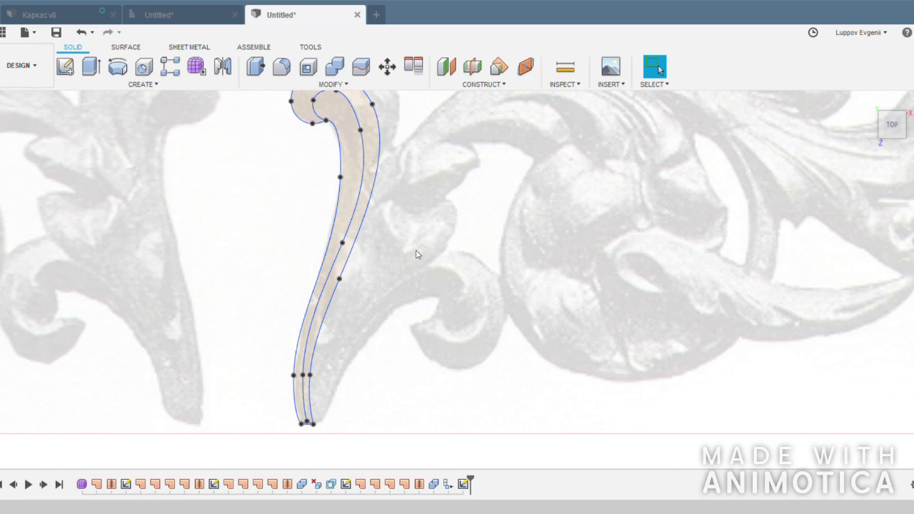
pyautogui.moveTo(418, 254); pyautogui.dragTo(487, 243, button='middle')
pyautogui.click(126, 47)
pyautogui.scroll(3, 265, 119)
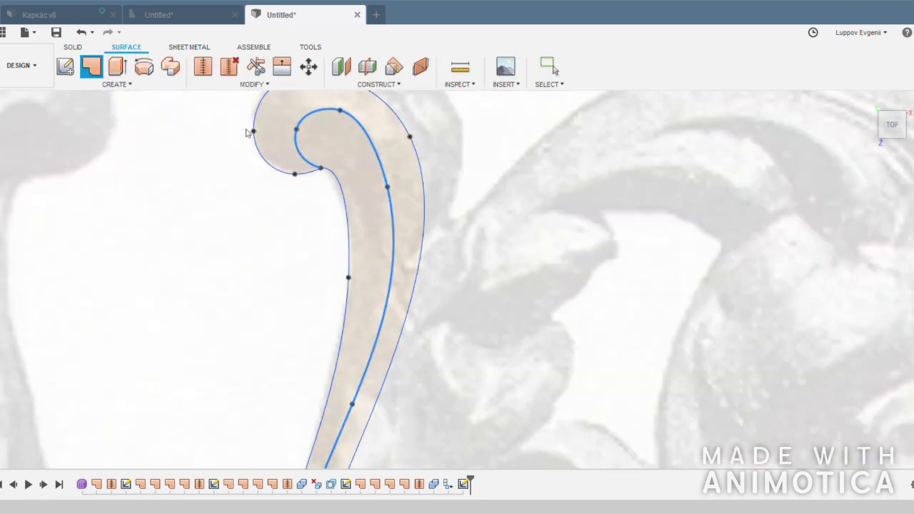
# Fill the leaf profile regions with two patch surfaces
pyautogui.scroll(2, 317, 347)
pyautogui.moveTo(317, 347); pyautogui.dragTo(312, 267, button='middle')
pyautogui.scroll(-3, 312, 267)
pyautogui.press('Return')
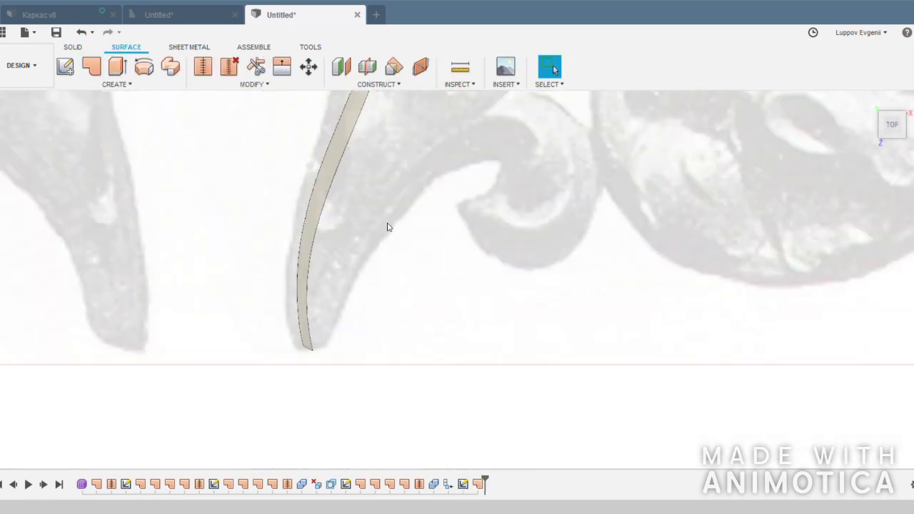
pyautogui.scroll(2, 339, 326)
pyautogui.scroll(-4, 279, 310)
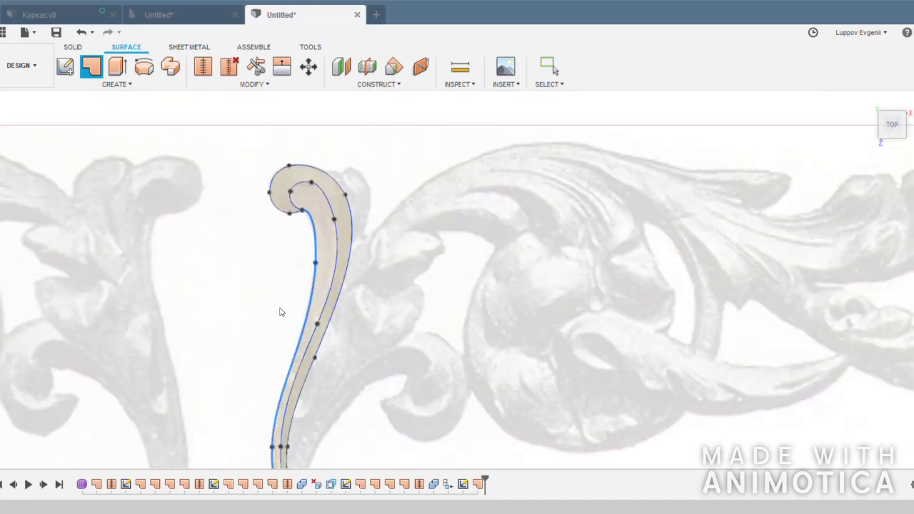
pyautogui.scroll(2, 255, 295)
pyautogui.scroll(-2, 256, 295)
pyautogui.scroll(-3, 275, 333)
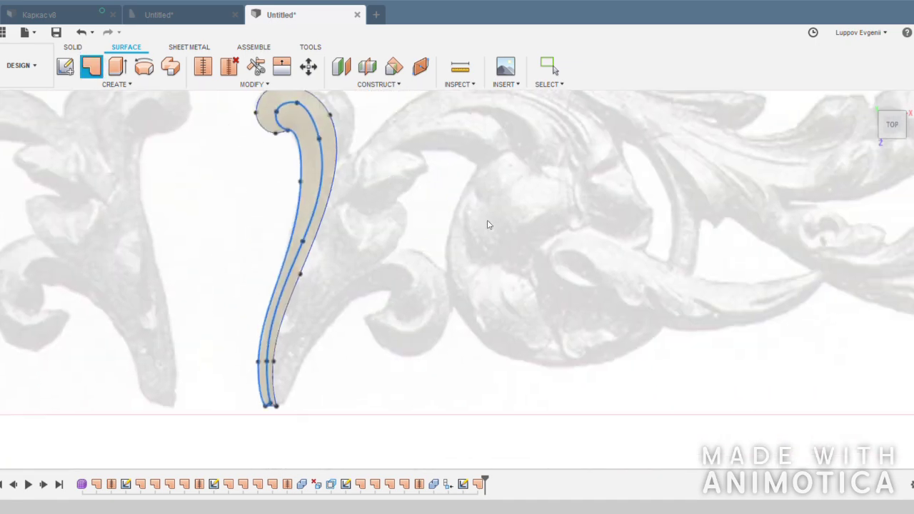
pyautogui.press('Return')
# Stitch the patches into one curved surface and orbit to inspect the result
pyautogui.keyDown('shift'); pyautogui.moveTo(439, 203); pyautogui.dragTo(351, 235, button='middle'); pyautogui.keyUp('shift')
pyautogui.scroll(5, 357, 194)
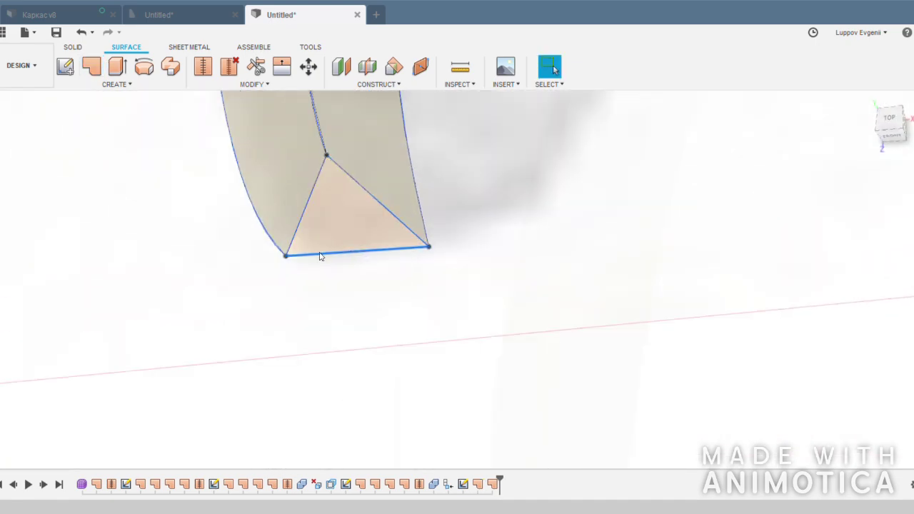
pyautogui.moveTo(427, 321)
pyautogui.keyDown('shift'); pyautogui.mouseDown(button='middle')
pyautogui.moveTo(276, 347)
pyautogui.moveTo(425, 329)
pyautogui.moveTo(298, 288)
pyautogui.moveTo(769, 321)
pyautogui.moveTo(521, 292)
pyautogui.moveTo(84, 369)
pyautogui.mouseUp(button='middle'); pyautogui.keyUp('shift')
pyautogui.press('s')
pyautogui.click(382, 229)
pyautogui.moveTo(381, 229)
pyautogui.keyDown('shift'); pyautogui.mouseDown(button='middle')
pyautogui.moveTo(394, 364)
pyautogui.moveTo(260, 355)
pyautogui.moveTo(415, 257)
pyautogui.mouseUp(button='middle'); pyautogui.keyUp('shift')
pyautogui.press('Return')
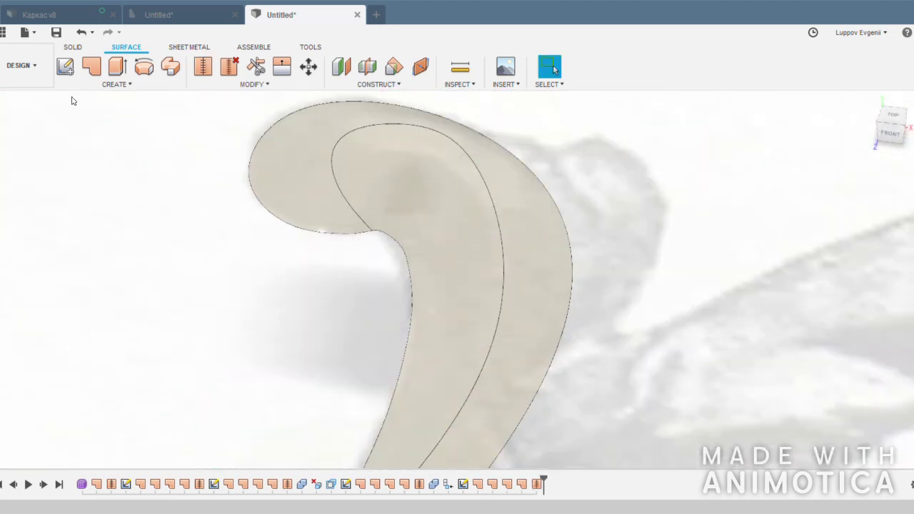
pyautogui.keyDown('shift'); pyautogui.moveTo(71, 100); pyautogui.dragTo(351, 227, button='middle'); pyautogui.keyUp('shift')
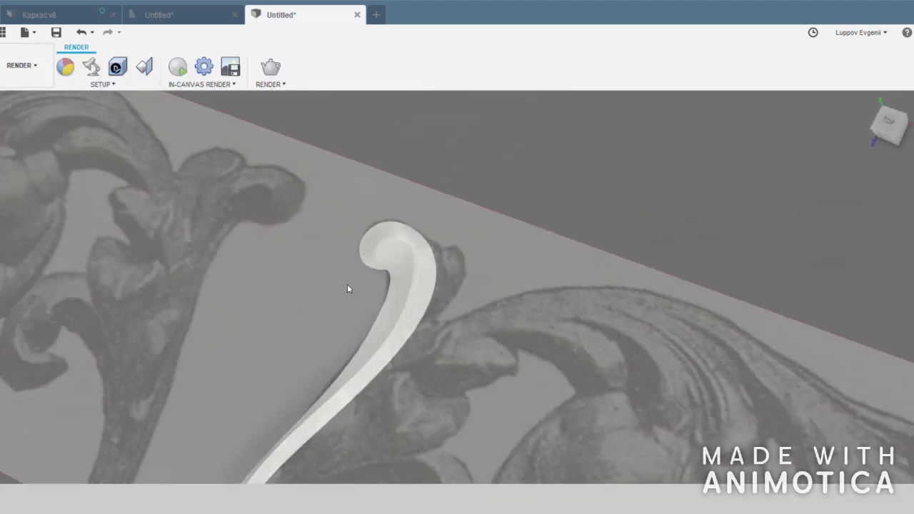
pyautogui.keyDown('shift'); pyautogui.moveTo(347, 285); pyautogui.dragTo(398, 320, button='middle'); pyautogui.keyUp('shift')
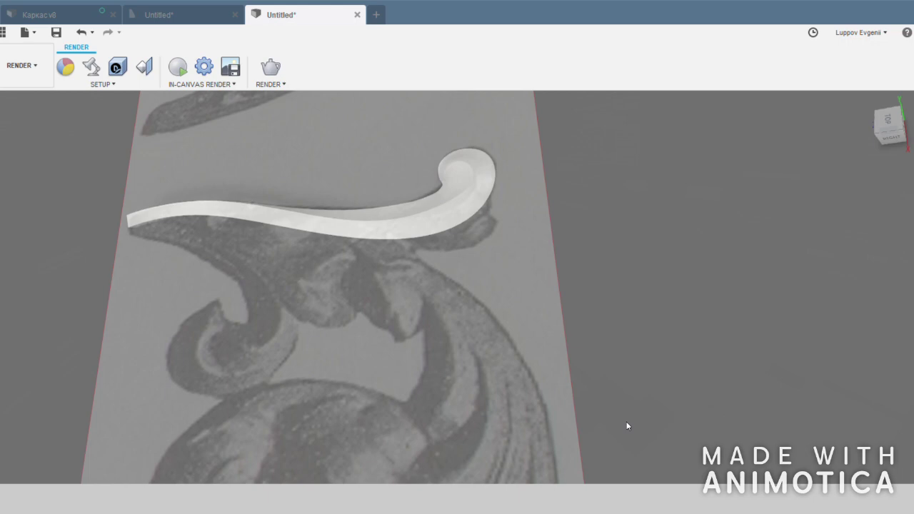
# Return to the Design workspace and move a stem-tip point up-right to reshape the curve
pyautogui.click(22, 65)
pyautogui.click(31, 102)
pyautogui.keyDown('shift'); pyautogui.moveTo(410, 287); pyautogui.dragTo(506, 337, button='middle'); pyautogui.keyUp('shift')
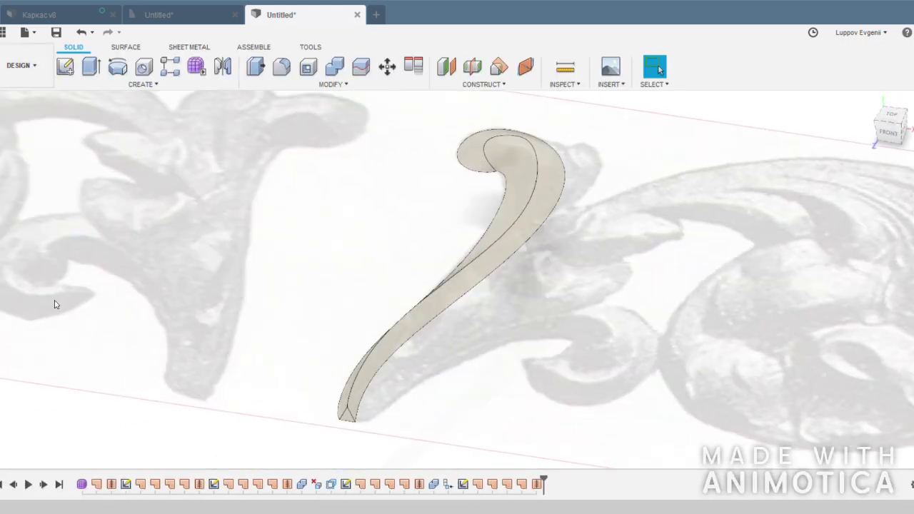
pyautogui.scroll(3, 196, 292)
pyautogui.scroll(2, 261, 327)
pyautogui.scroll(2, 356, 326)
pyautogui.press('m')
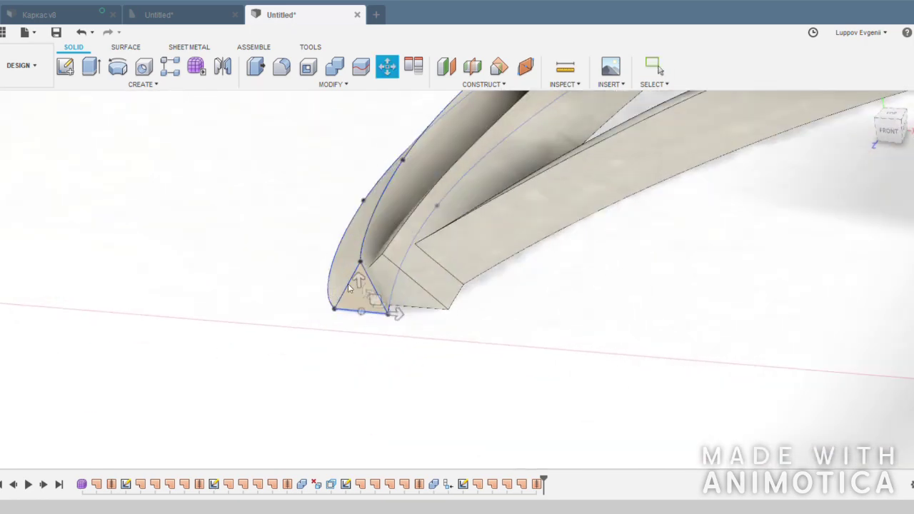
pyautogui.keyDown('shift'); pyautogui.moveTo(374, 315); pyautogui.dragTo(388, 342, button='middle'); pyautogui.keyUp('shift')
pyautogui.keyDown('shift'); pyautogui.moveTo(372, 277); pyautogui.dragTo(388, 349, button='middle'); pyautogui.keyUp('shift')
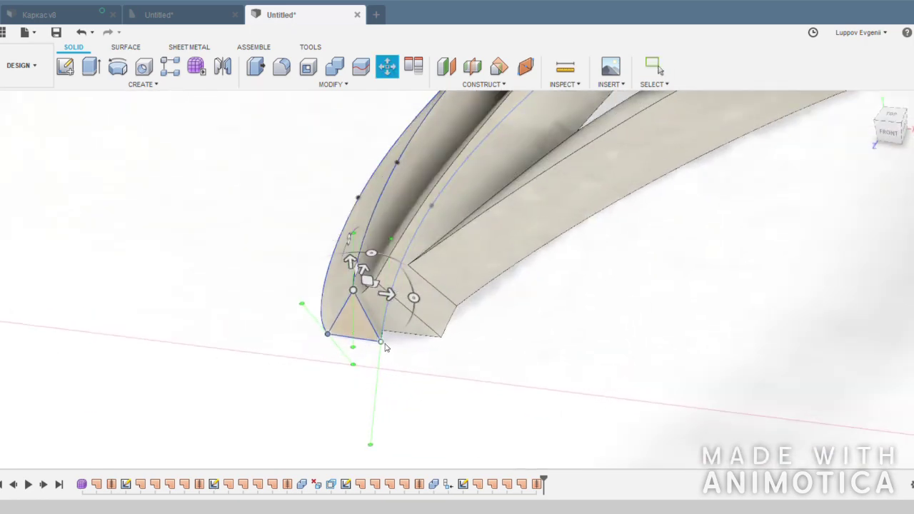
pyautogui.moveTo(379, 290); pyautogui.dragTo(401, 278)
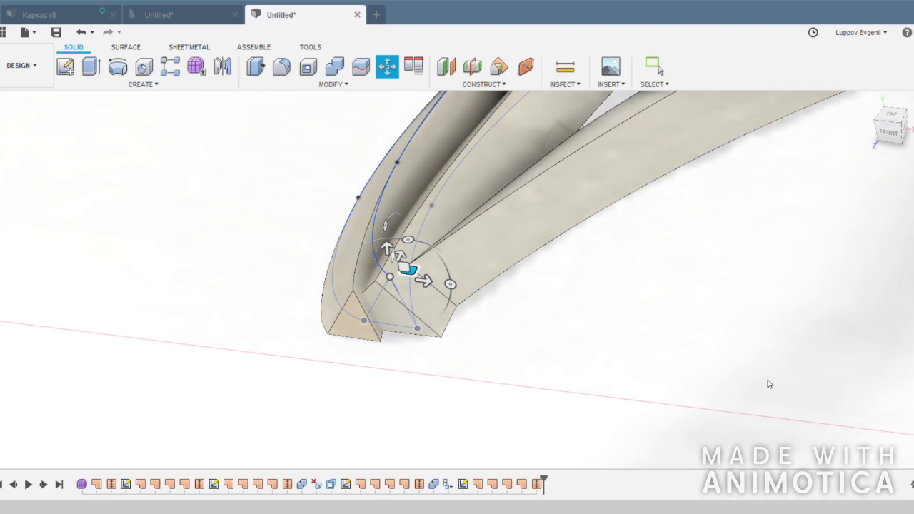
pyautogui.press('Return')
# Shift the tip's corner point down-left and adjust another stem point to narrow the tip
pyautogui.keyDown('shift'); pyautogui.moveTo(480, 380); pyautogui.dragTo(347, 355, button='middle'); pyautogui.keyUp('shift')
pyautogui.moveTo(365, 278); pyautogui.dragTo(313, 292)
pyautogui.click(294, 259)
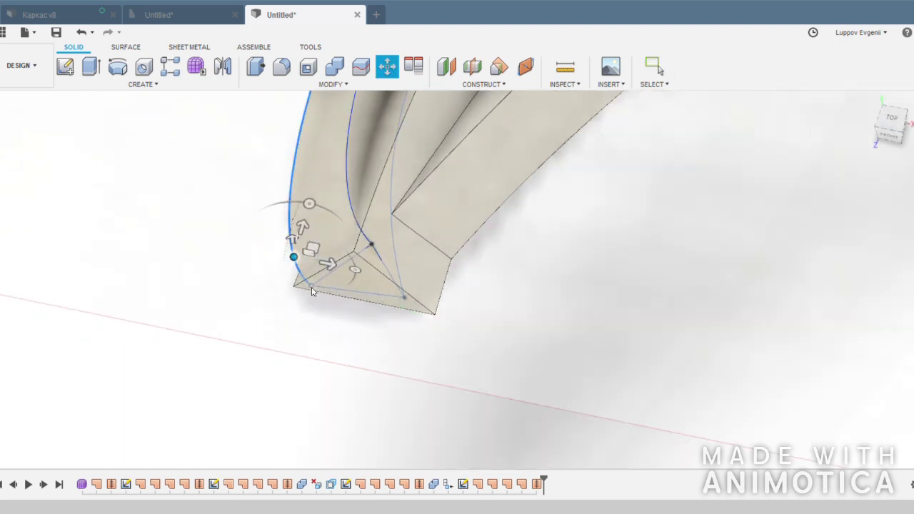
pyautogui.moveTo(329, 313)
pyautogui.keyDown('shift'); pyautogui.mouseDown(button='middle')
pyautogui.moveTo(347, 327)
pyautogui.moveTo(302, 309)
pyautogui.mouseUp(button='middle'); pyautogui.keyUp('shift')
pyautogui.press('Return')
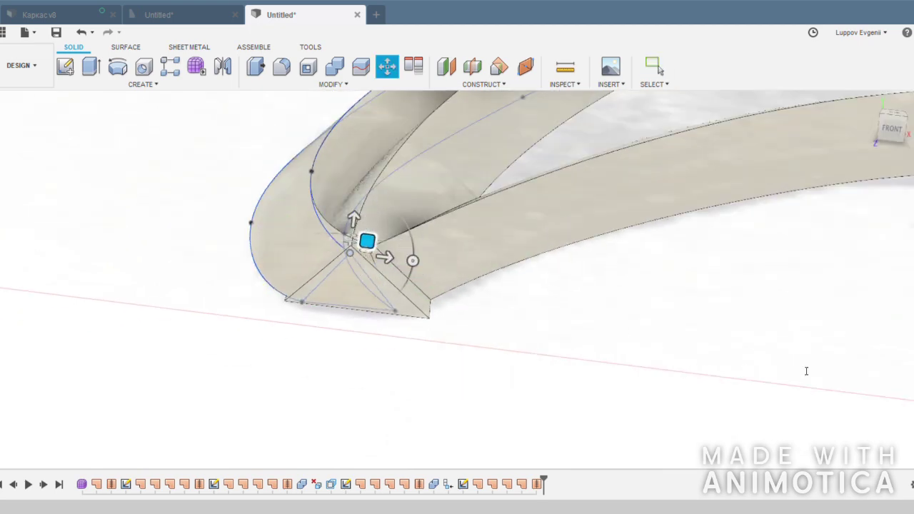
pyautogui.press('Return')
pyautogui.keyDown('shift'); pyautogui.moveTo(371, 286); pyautogui.dragTo(414, 303, button='middle'); pyautogui.keyUp('shift')
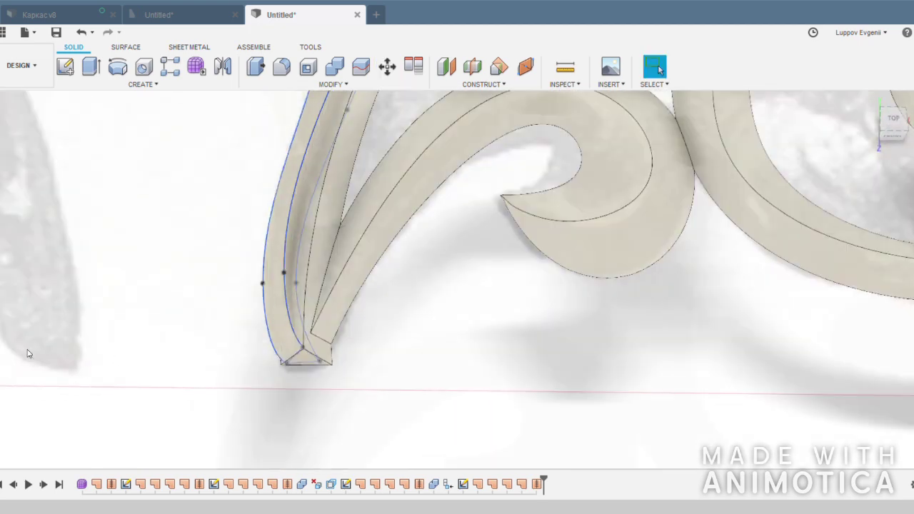
# Zoom out and apply a feature to the selected ornament bodies
pyautogui.scroll(-2, 231, 259)
pyautogui.scroll(-3, 228, 268)
pyautogui.scroll(-1, 222, 277)
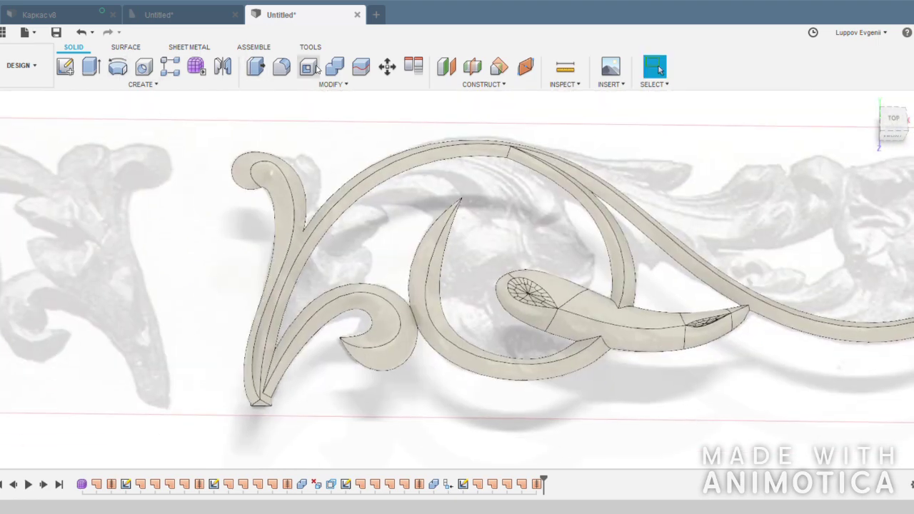
pyautogui.click(318, 68)
pyautogui.click(812, 288)
pyautogui.press('Return')
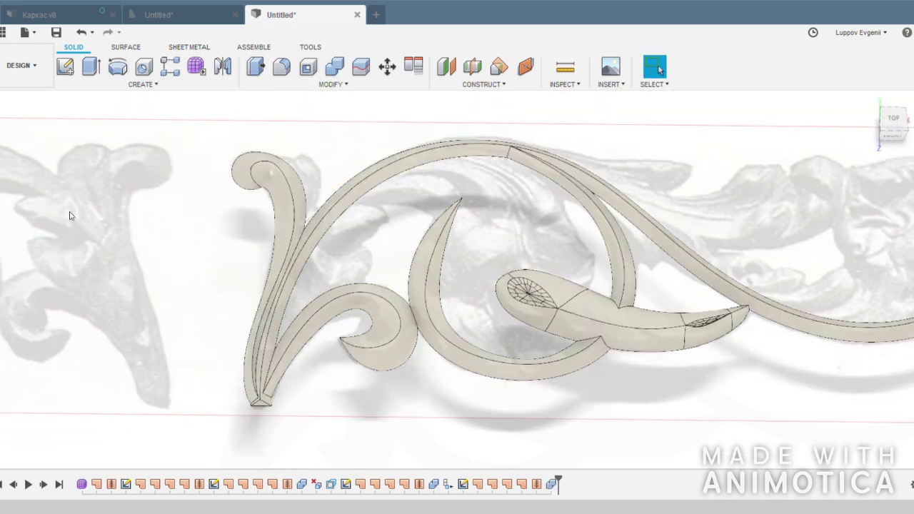
pyautogui.scroll(-2, 198, 281)
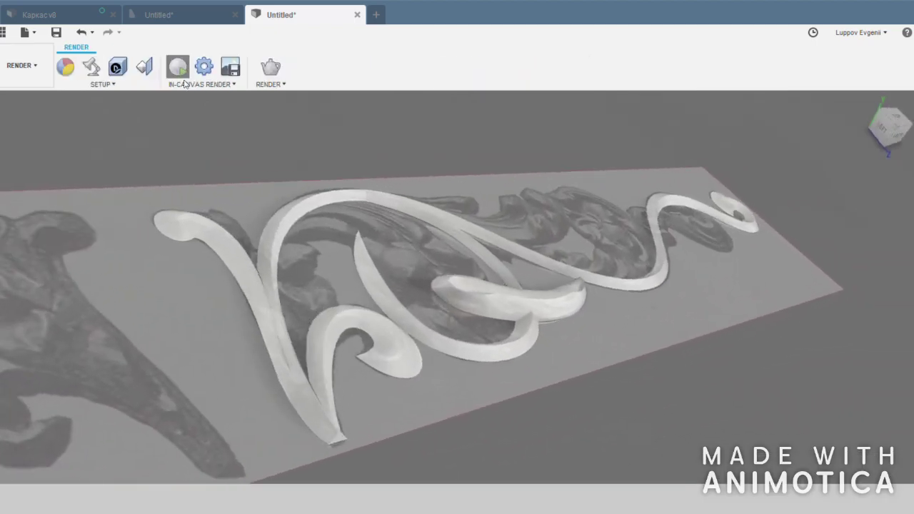
# Preview the ornament in a live render, then start a sketch on the image plane
pyautogui.click(182, 71)
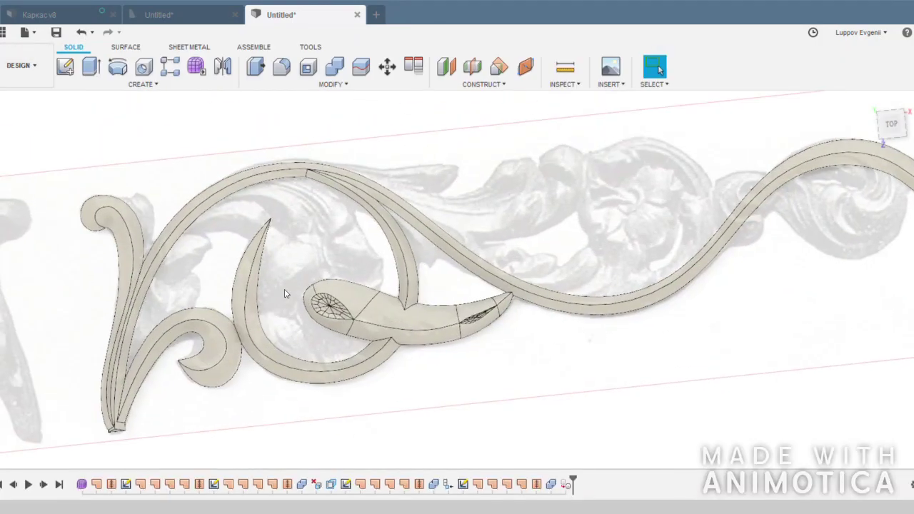
pyautogui.scroll(5, 339, 241)
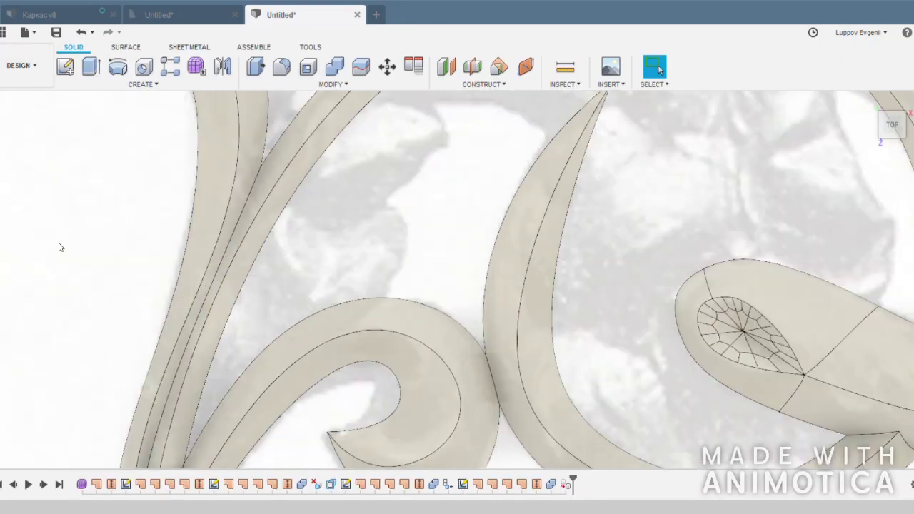
pyautogui.moveTo(78, 225); pyautogui.dragTo(315, 340, button='middle')
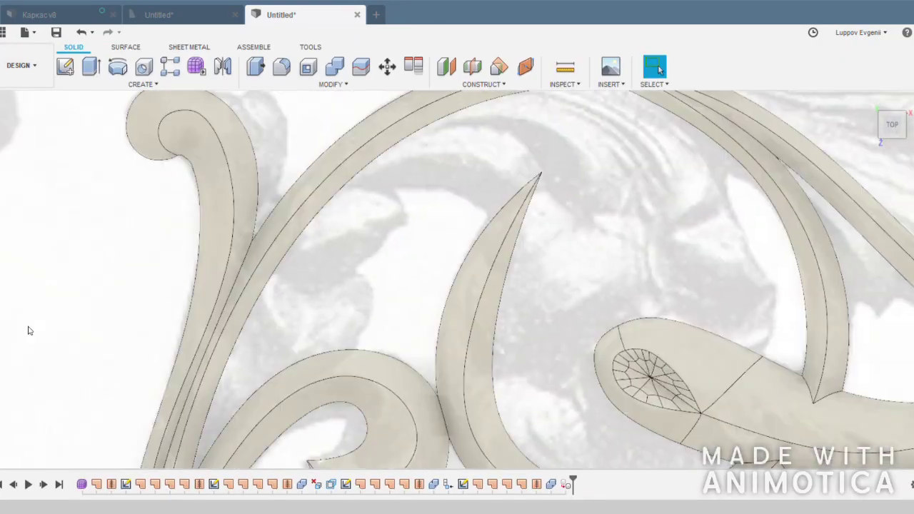
pyautogui.click(68, 67)
pyautogui.click(116, 357)
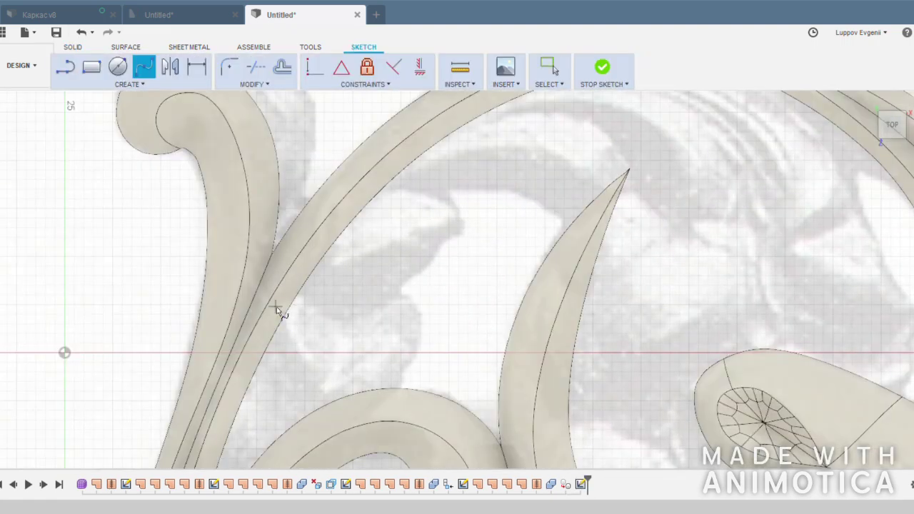
# Draw two arching leaf-outline splines meeting at the tip and turn the end tangent downward
pyautogui.click(416, 265)
pyautogui.doubleClick(465, 227)
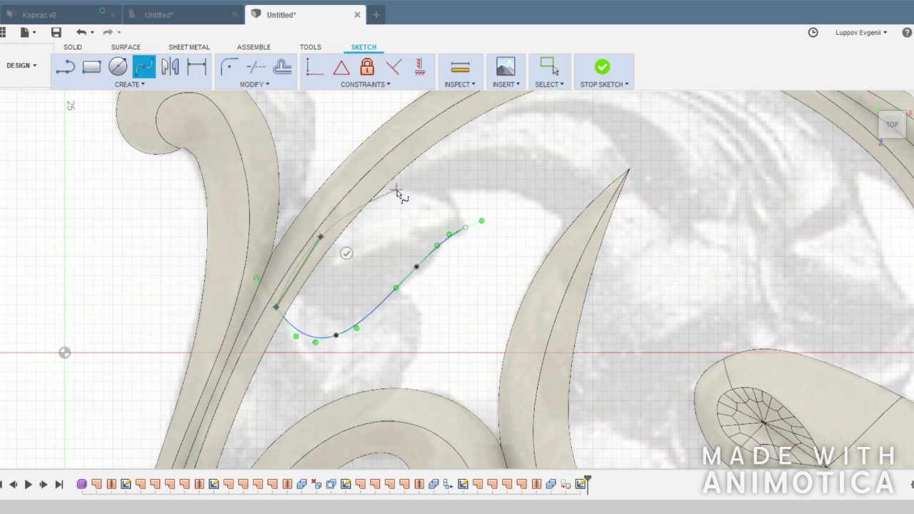
pyautogui.click(398, 192)
pyautogui.doubleClick(465, 227)
pyautogui.scroll(2, 355, 254)
pyautogui.moveTo(538, 193); pyautogui.dragTo(489, 207, button='middle')
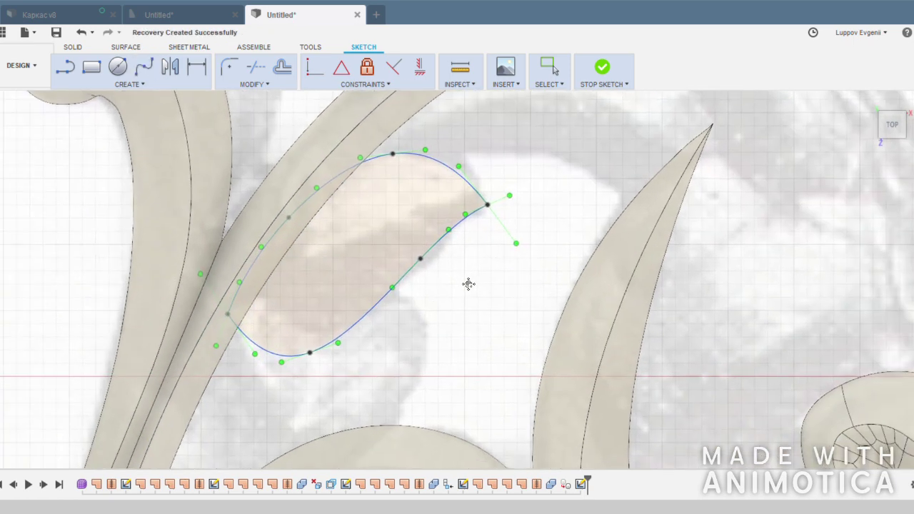
pyautogui.moveTo(489, 206); pyautogui.dragTo(491, 261)
pyautogui.moveTo(399, 330); pyautogui.dragTo(406, 325, button='middle')
# Trace a curved centre vein from the leaf's left base to its pointed tip and finish the sketch
pyautogui.click(413, 289)
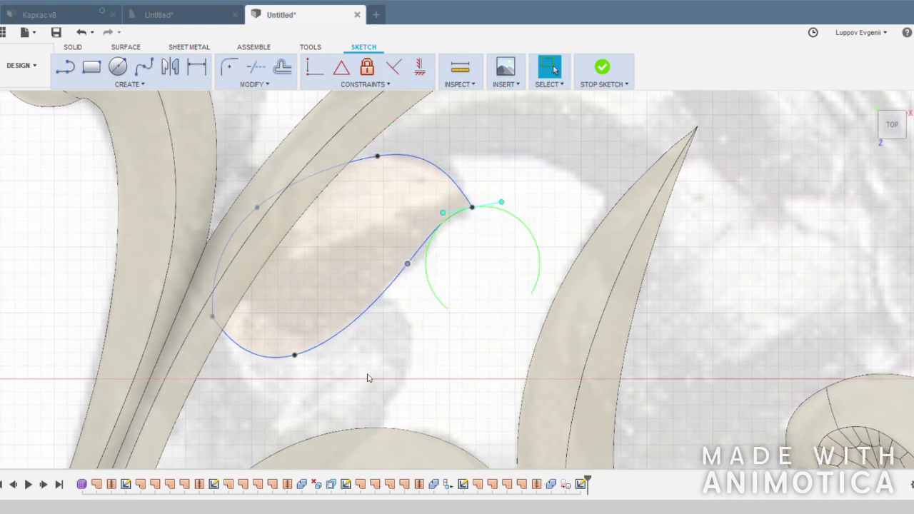
pyautogui.scroll(-1, 358, 364)
pyautogui.click(304, 275)
pyautogui.press('Escape')
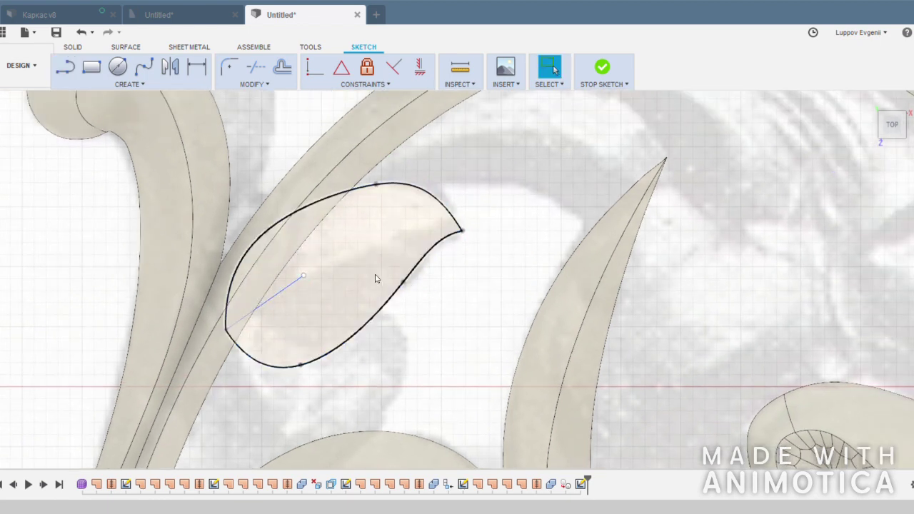
pyautogui.click(225, 330)
pyautogui.click(309, 268)
pyautogui.click(463, 231)
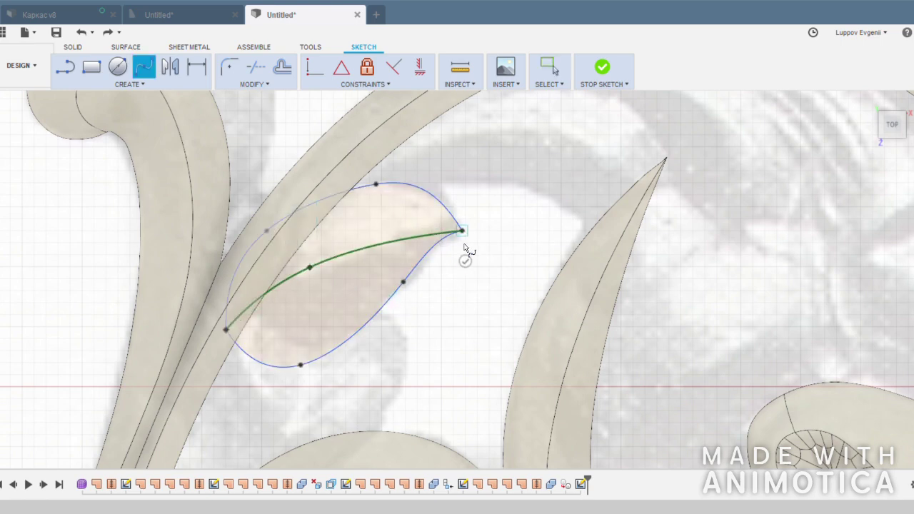
pyautogui.press('Escape')
pyautogui.scroll(-1, 419, 357)
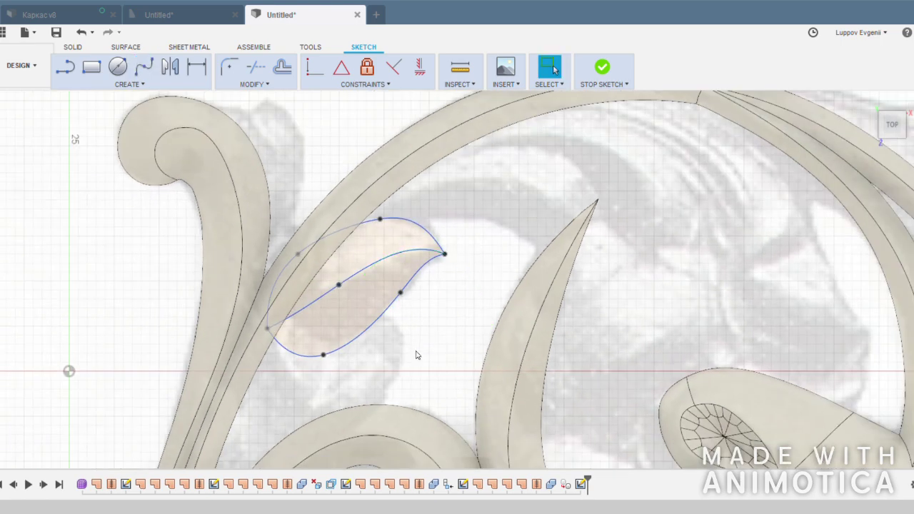
pyautogui.scroll(-2, 400, 312)
pyautogui.click(604, 77)
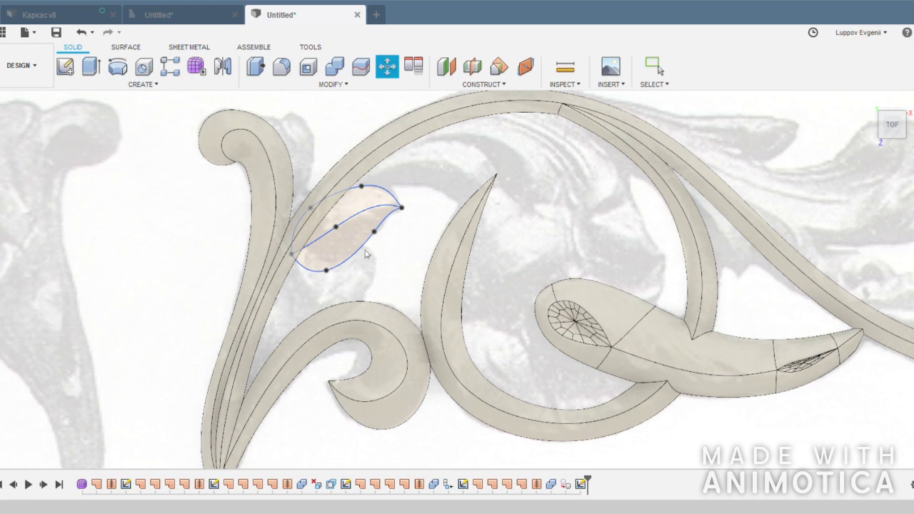
# From a tilted 3D view, raise the vein's point above the sketch plane
pyautogui.keyDown('shift'); pyautogui.moveTo(365, 253); pyautogui.dragTo(340, 214, button='middle'); pyautogui.keyUp('shift')
pyautogui.scroll(2, 341, 219)
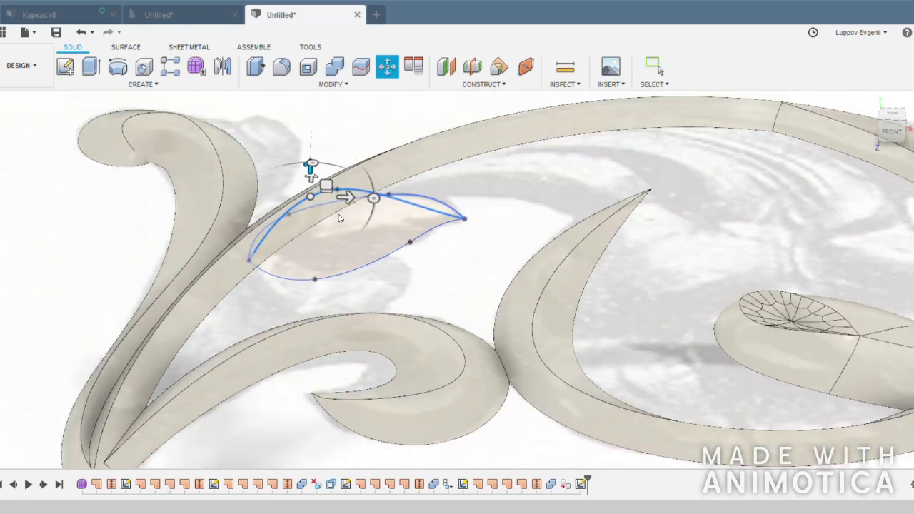
pyautogui.scroll(2, 340, 218)
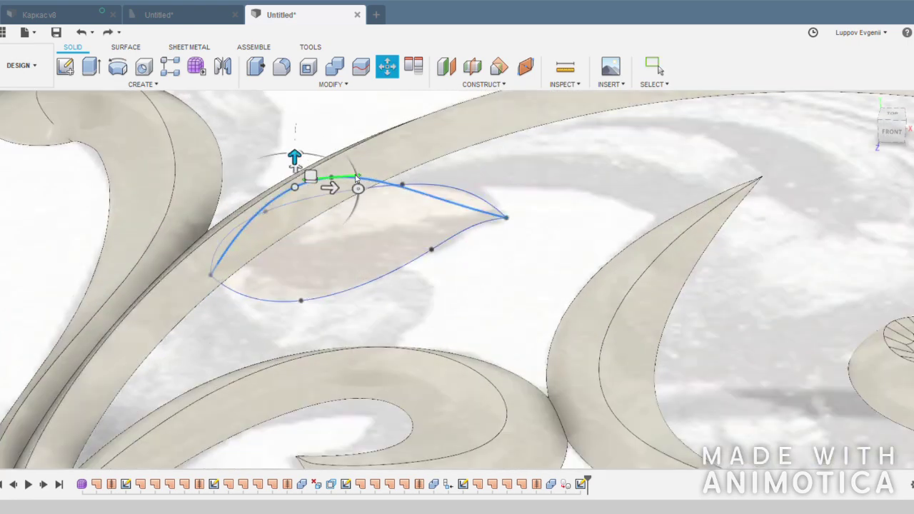
pyautogui.scroll(2, 356, 179)
pyautogui.scroll(3, 360, 175)
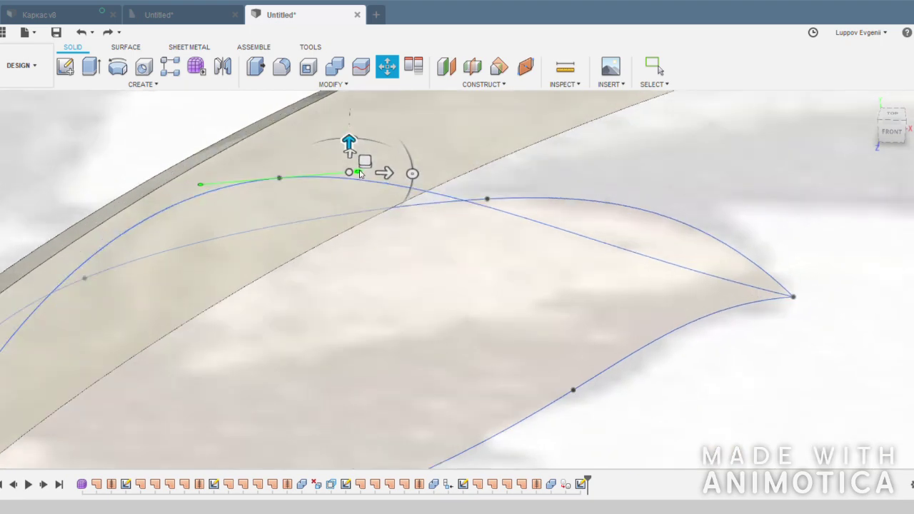
pyautogui.scroll(-2, 359, 175)
pyautogui.keyDown('shift'); pyautogui.moveTo(359, 175); pyautogui.dragTo(408, 224, button='middle'); pyautogui.keyUp('shift')
pyautogui.moveTo(388, 211); pyautogui.dragTo(405, 200)
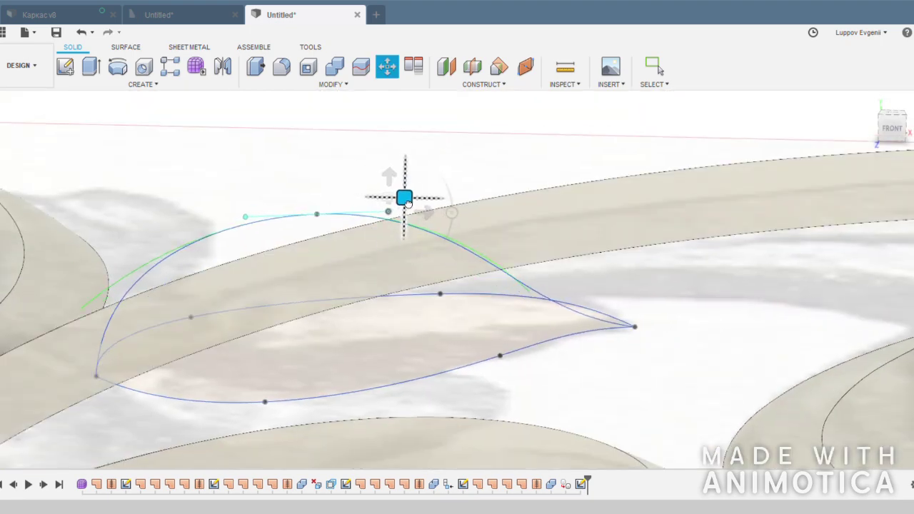
# Reshape the vein's arch height while checking it from an edge-on view of the leaf
pyautogui.scroll(3, 638, 323)
pyautogui.moveTo(638, 323)
pyautogui.keyDown('shift'); pyautogui.mouseDown(button='middle')
pyautogui.moveTo(485, 367)
pyautogui.moveTo(530, 339)
pyautogui.moveTo(357, 210)
pyautogui.mouseUp(button='middle'); pyautogui.keyUp('shift')
pyautogui.moveTo(369, 237)
pyautogui.mouseDown()
pyautogui.moveTo(388, 260)
pyautogui.moveTo(378, 229)
pyautogui.mouseUp()
pyautogui.scroll(-2, 378, 229)
pyautogui.moveTo(378, 229)
pyautogui.keyDown('shift'); pyautogui.mouseDown(button='middle')
pyautogui.moveTo(233, 276)
pyautogui.moveTo(225, 238)
pyautogui.mouseUp(button='middle'); pyautogui.keyUp('shift')
pyautogui.moveTo(225, 238); pyautogui.dragTo(229, 245)
pyautogui.moveTo(229, 245)
pyautogui.keyDown('shift'); pyautogui.mouseDown(button='middle')
pyautogui.moveTo(152, 280)
pyautogui.moveTo(278, 135)
pyautogui.mouseUp(button='middle'); pyautogui.keyUp('shift')
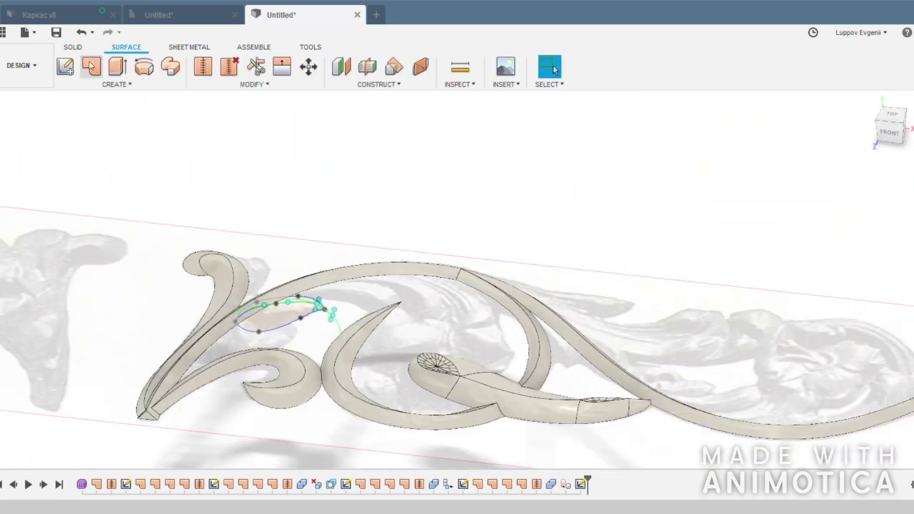
# Start a Patch surface and pick the leaf outline to dome the leaf around its raised vein
pyautogui.scroll(3, 257, 328)
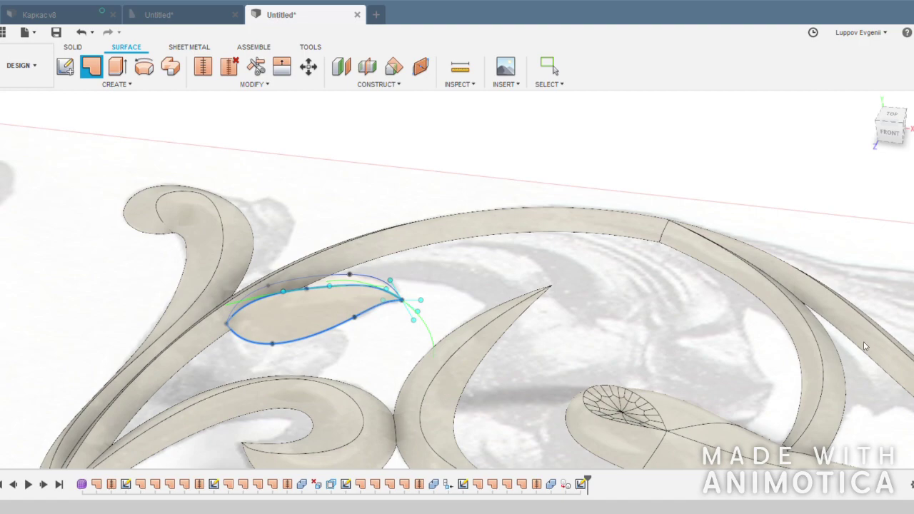
pyautogui.keyDown('shift'); pyautogui.moveTo(343, 314); pyautogui.dragTo(353, 360, button='middle'); pyautogui.keyUp('shift')
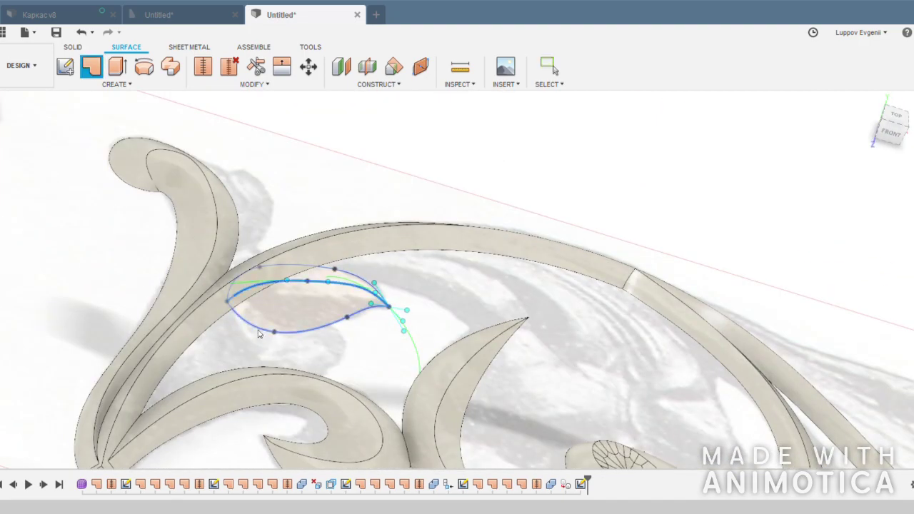
pyautogui.keyDown('shift'); pyautogui.moveTo(419, 327); pyautogui.dragTo(156, 234, button='middle'); pyautogui.keyUp('shift')
pyautogui.press('e')
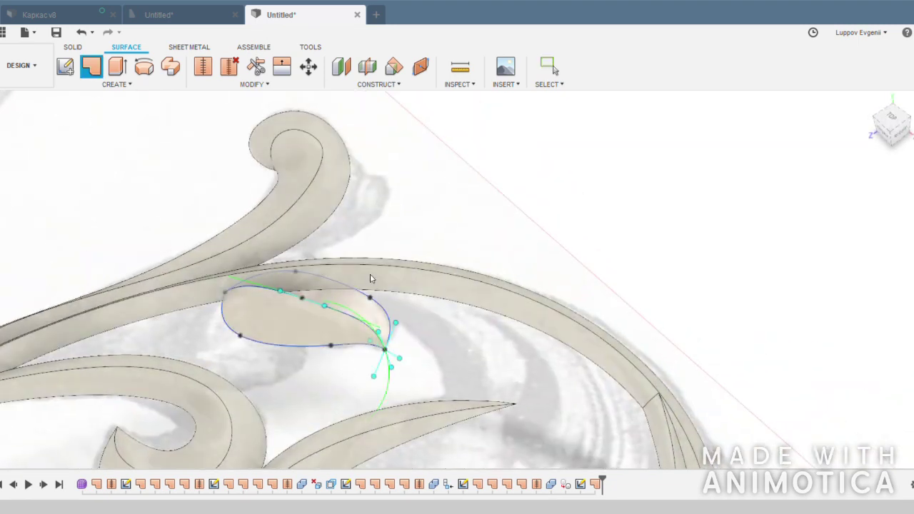
pyautogui.keyDown('shift'); pyautogui.moveTo(386, 318); pyautogui.dragTo(215, 318, button='middle'); pyautogui.keyUp('shift')
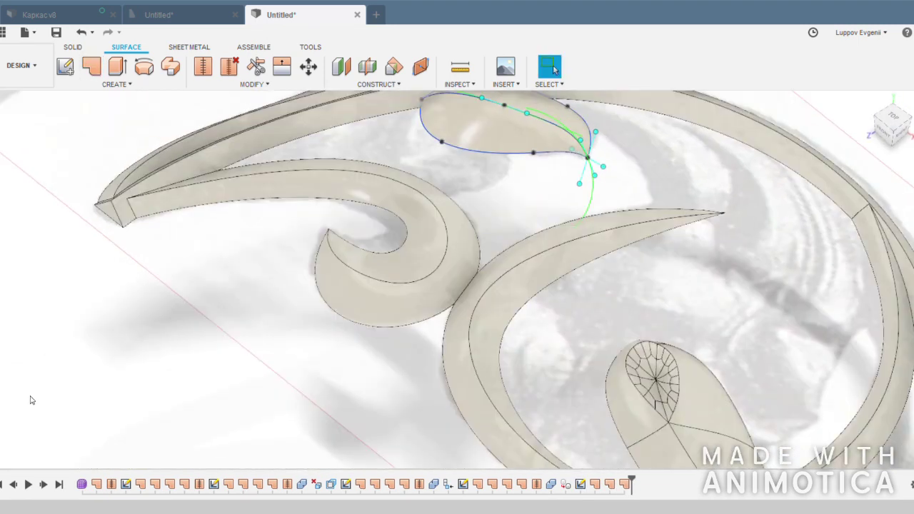
pyautogui.keyDown('shift'); pyautogui.moveTo(866, 348); pyautogui.dragTo(343, 404, button='middle'); pyautogui.keyUp('shift')
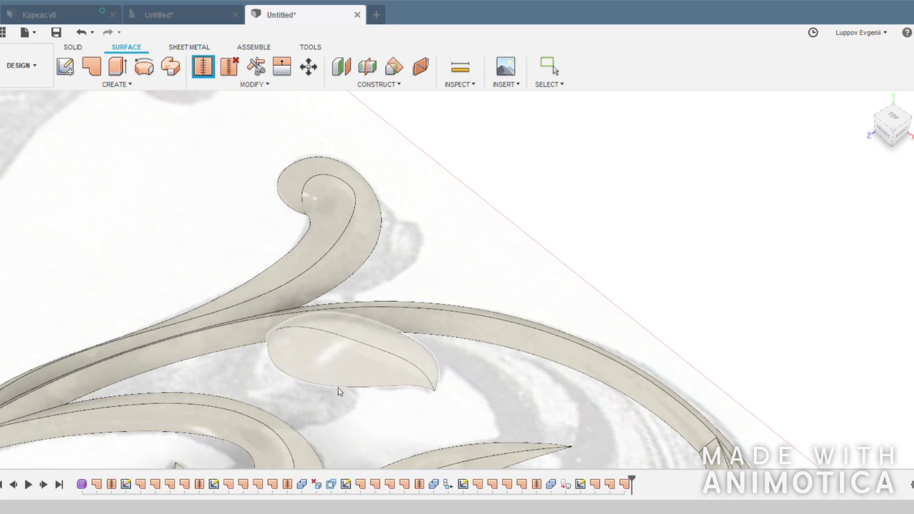
# Join the leaf surface into the main ornament body with Combine
pyautogui.press('Escape')
pyautogui.keyDown('shift'); pyautogui.moveTo(377, 371); pyautogui.dragTo(342, 299, button='middle'); pyautogui.keyUp('shift')
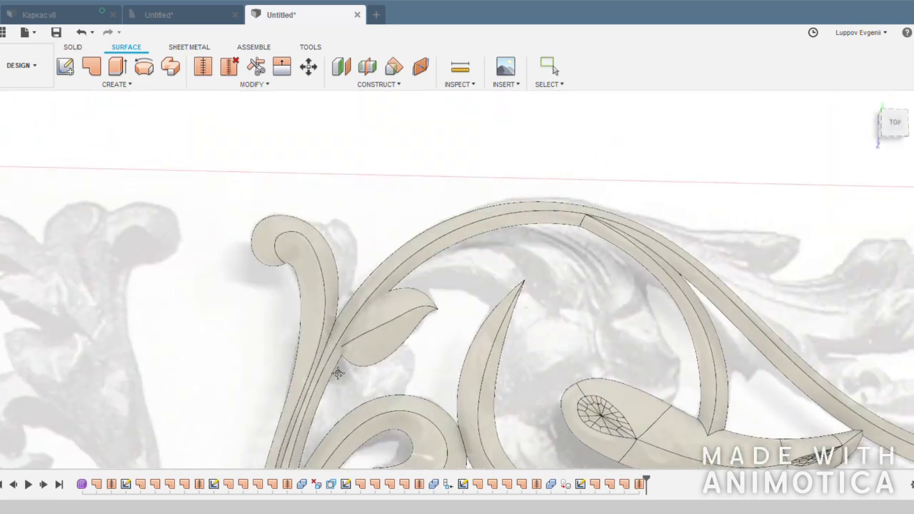
pyautogui.scroll(3, 343, 299)
pyautogui.click(74, 47)
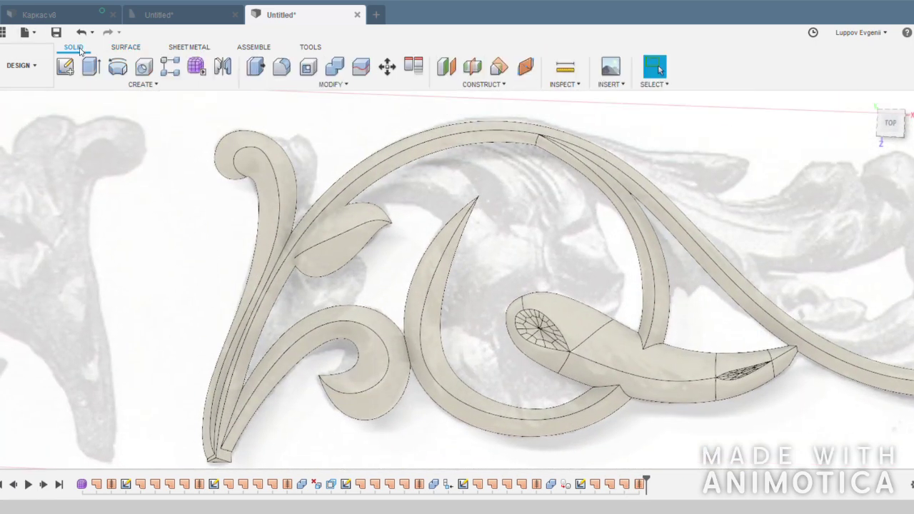
pyautogui.click(336, 67)
pyautogui.click(737, 333)
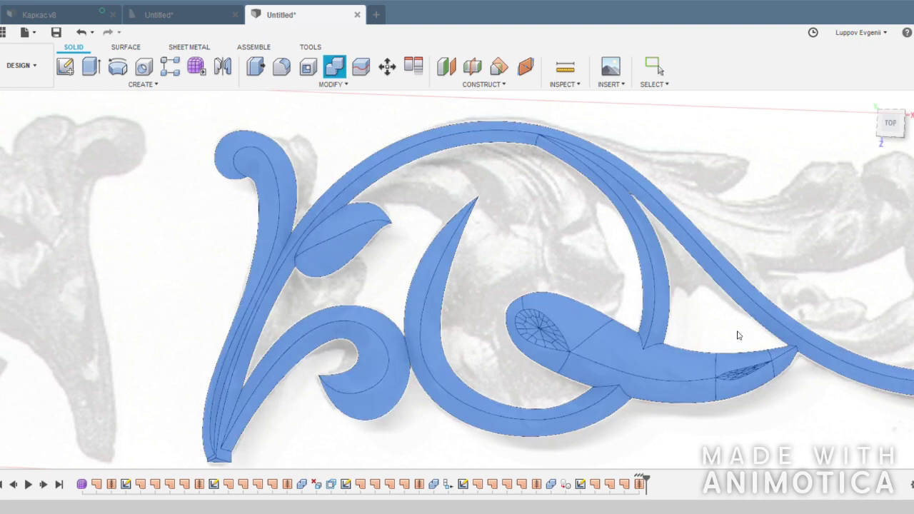
# Zoom over the reference image and start a new sketch on the base plane
pyautogui.scroll(-3, 318, 379)
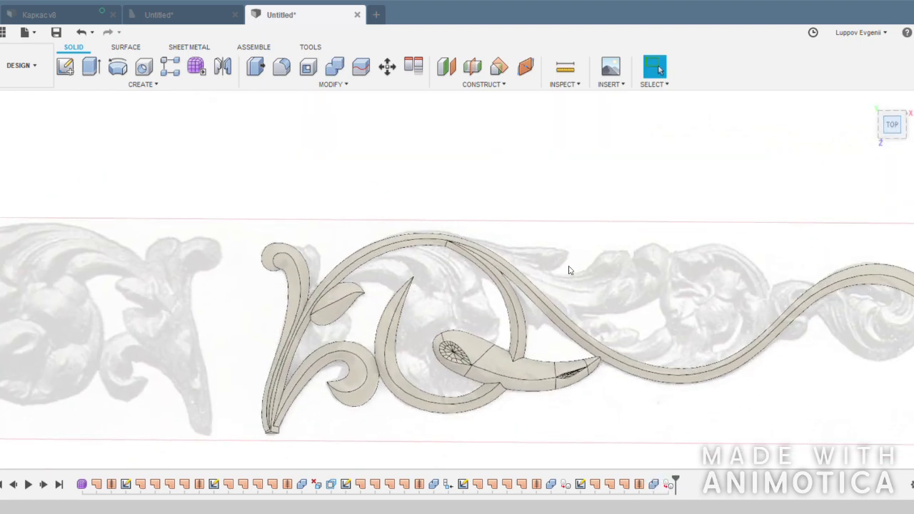
pyautogui.scroll(1, 100, 351)
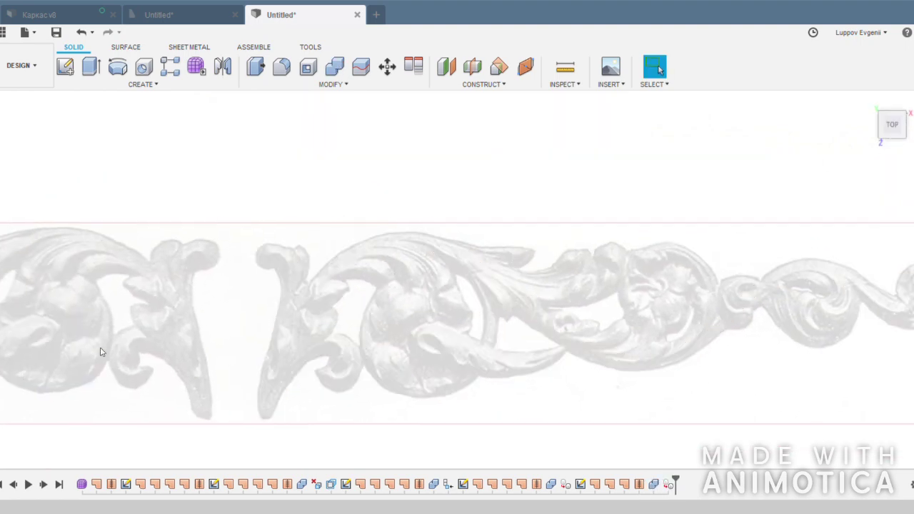
pyautogui.scroll(1, 322, 367)
pyautogui.scroll(1, 212, 453)
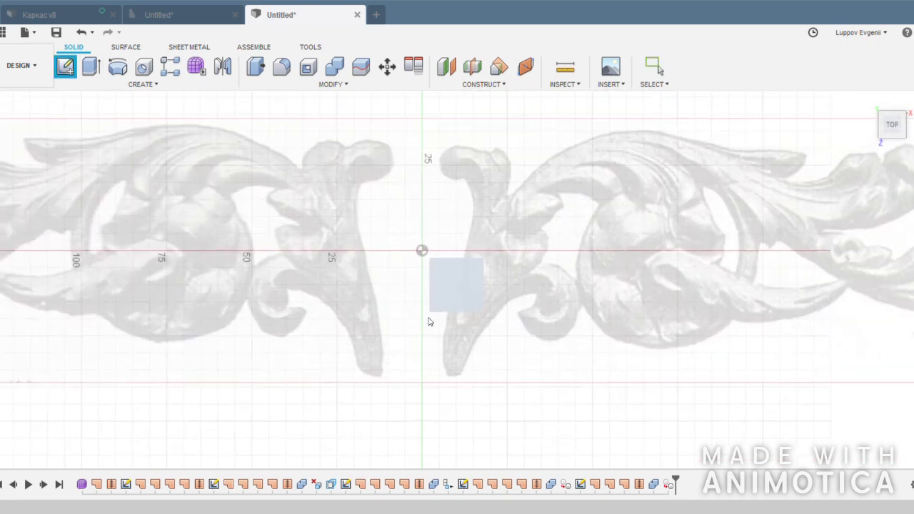
pyautogui.click(436, 314)
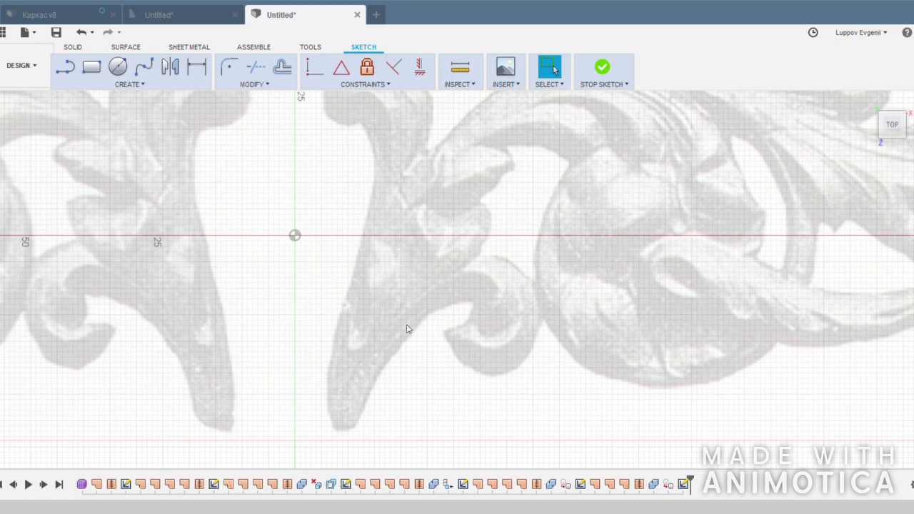
# Trace both edges of the curved spike with splines, closing the outline at the bottom point
pyautogui.moveTo(398, 333); pyautogui.dragTo(405, 296, button='middle')
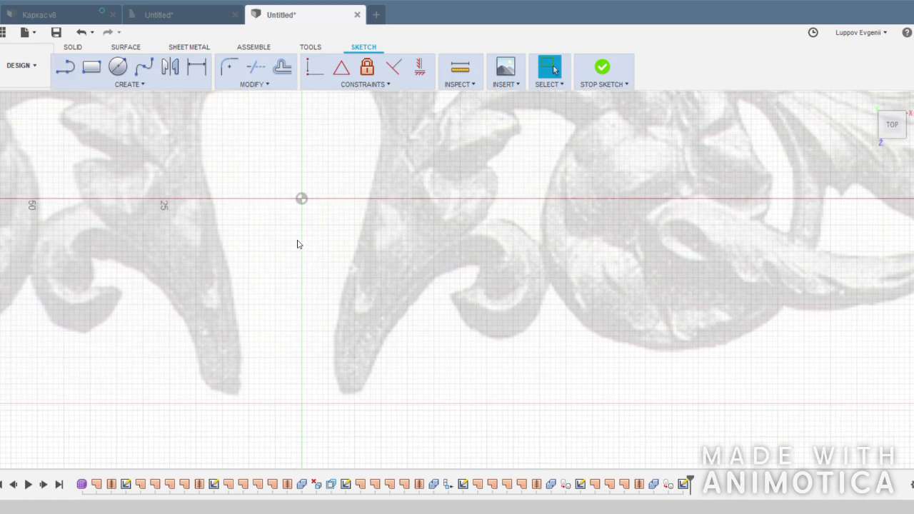
pyautogui.press('s')
pyautogui.scroll(1, 353, 380)
pyautogui.doubleClick(381, 202)
pyautogui.press('Escape')
pyautogui.moveTo(350, 229); pyautogui.dragTo(331, 256, button='middle')
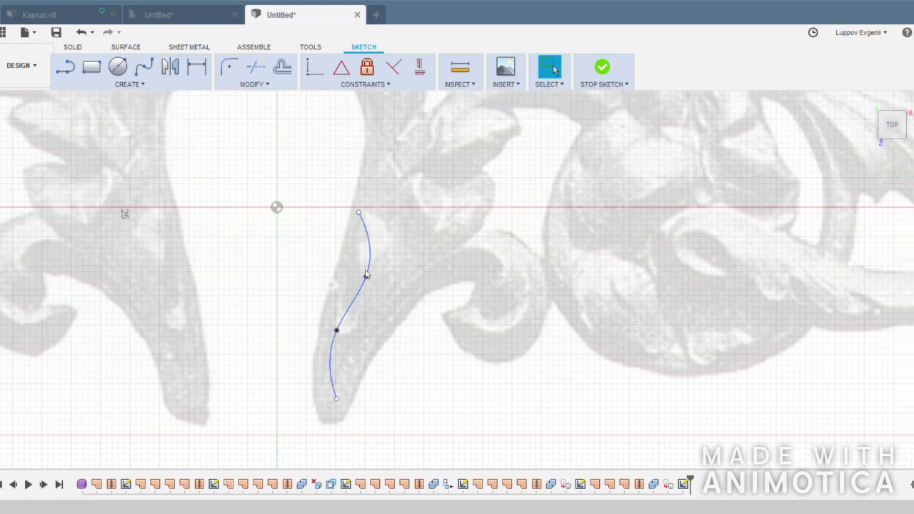
pyautogui.press('s')
pyautogui.click(358, 212)
pyautogui.click(395, 292)
pyautogui.click(336, 399)
pyautogui.press('Escape')
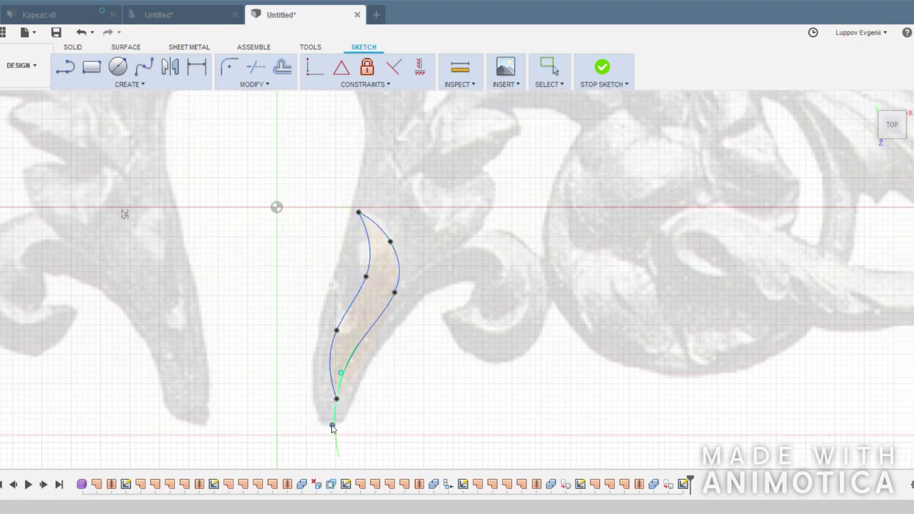
# Draw an inner centre curve from the spike's top point down to its bottom point
pyautogui.press('Return')
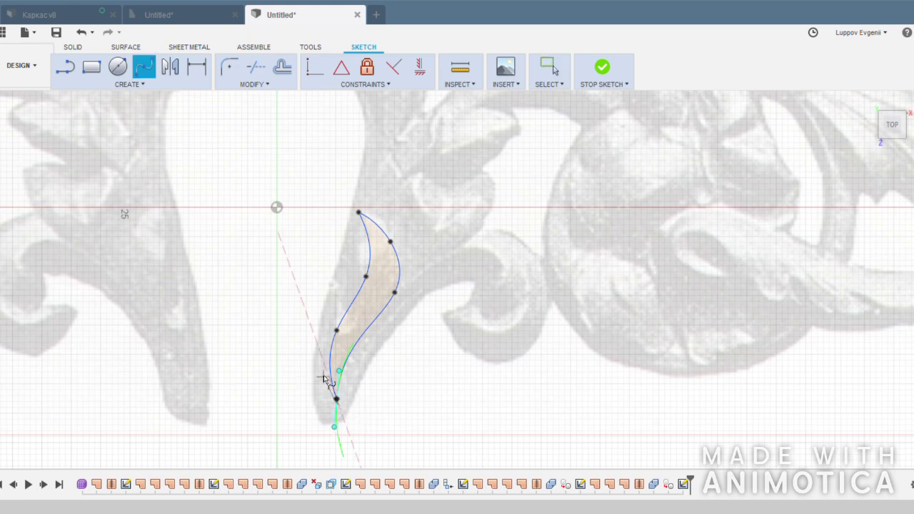
pyautogui.press('Escape')
pyautogui.scroll(2, 300, 417)
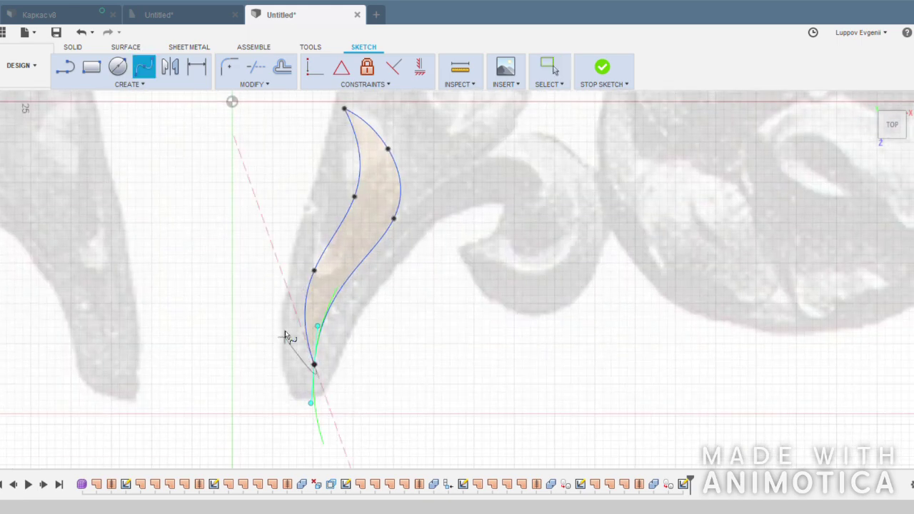
pyautogui.press('Escape')
pyautogui.scroll(-3, 390, 365)
pyautogui.scroll(4, 436, 412)
pyautogui.press('Return')
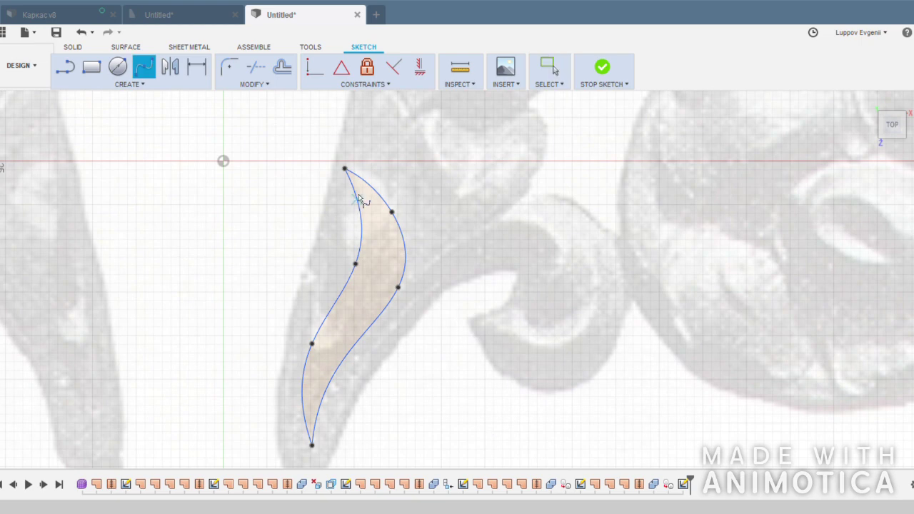
pyautogui.click(343, 256)
pyautogui.click(300, 340)
pyautogui.click(313, 446)
pyautogui.press('Return')
# Finish the spike sketch and select its new profile
pyautogui.scroll(-1, 398, 417)
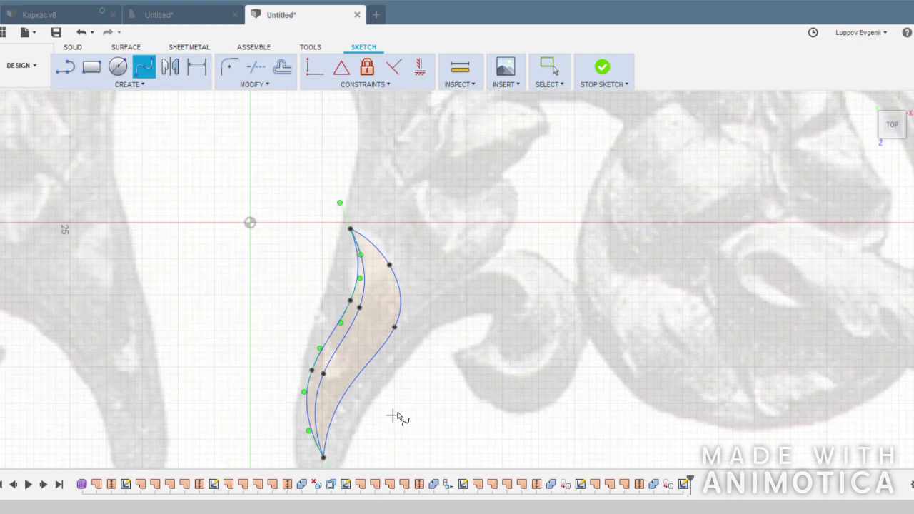
pyautogui.click(602, 69)
pyautogui.click(365, 276)
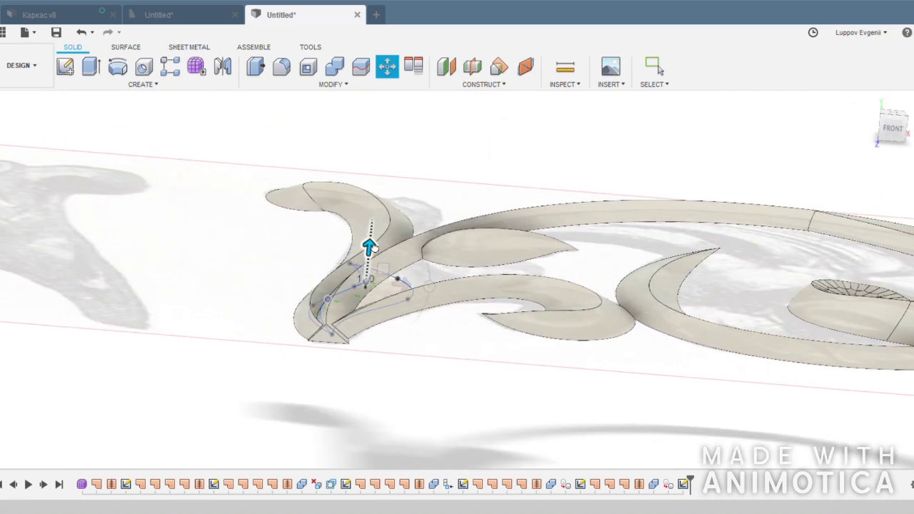
# Move the spline's start point to refine the narrow leaf outline
pyautogui.press('Escape')
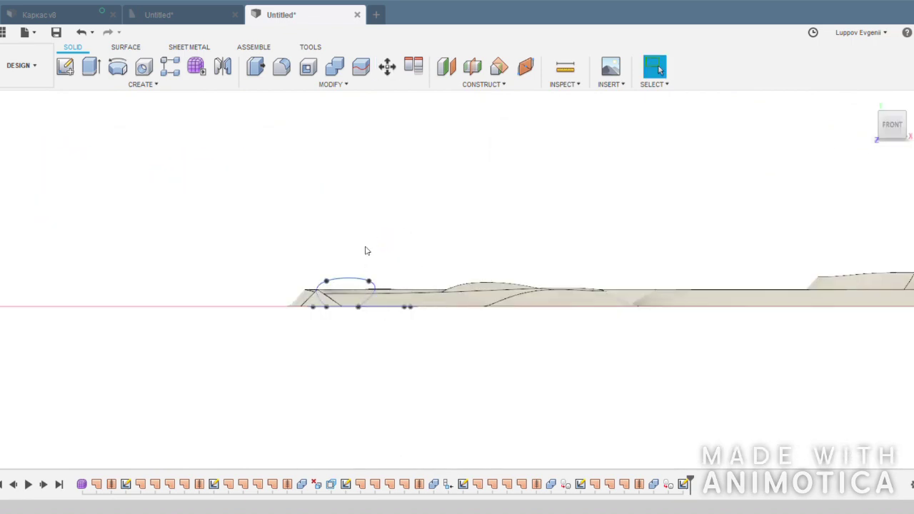
pyautogui.keyDown('shift'); pyautogui.moveTo(365, 251); pyautogui.dragTo(278, 343, button='middle'); pyautogui.keyUp('shift')
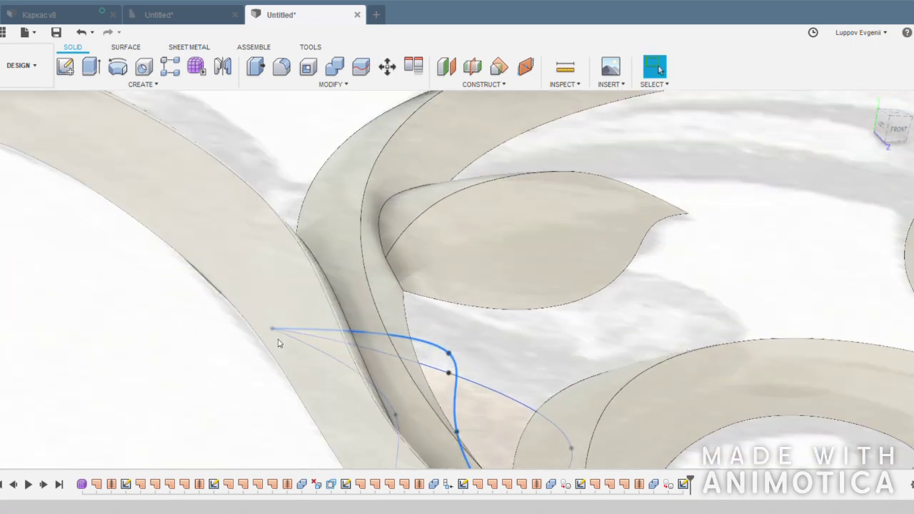
pyautogui.click(311, 330)
pyautogui.scroll(2, 311, 330)
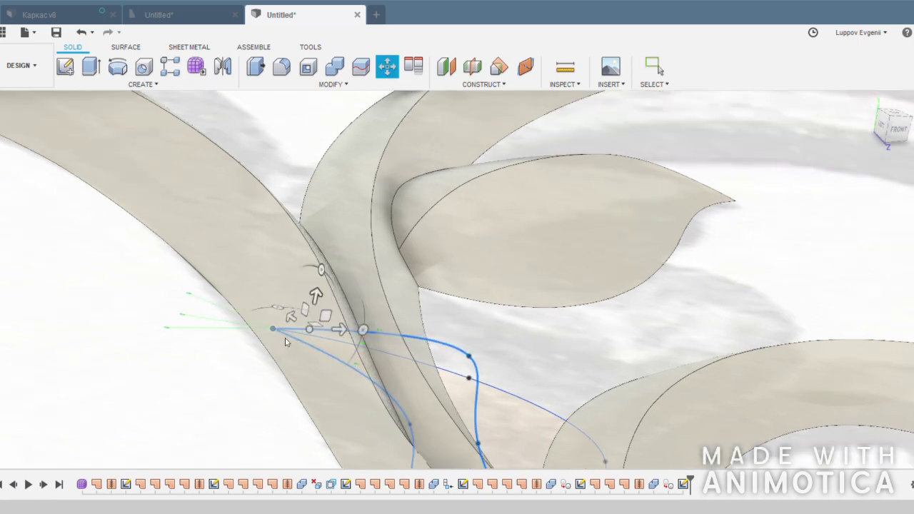
pyautogui.scroll(2, 311, 330)
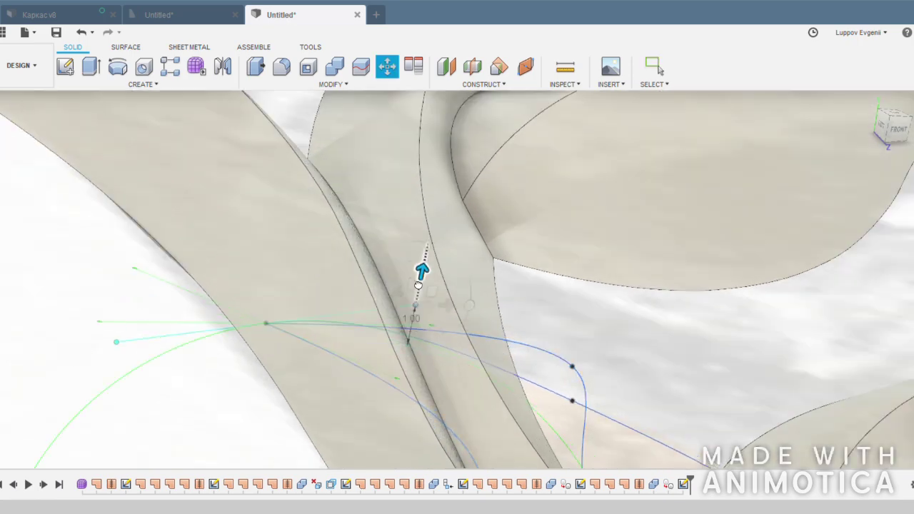
pyautogui.moveTo(310, 347)
pyautogui.keyDown('shift'); pyautogui.mouseDown(button='middle')
pyautogui.moveTo(184, 422)
pyautogui.moveTo(184, 351)
pyautogui.mouseUp(button='middle'); pyautogui.keyUp('shift')
pyautogui.press('Escape')
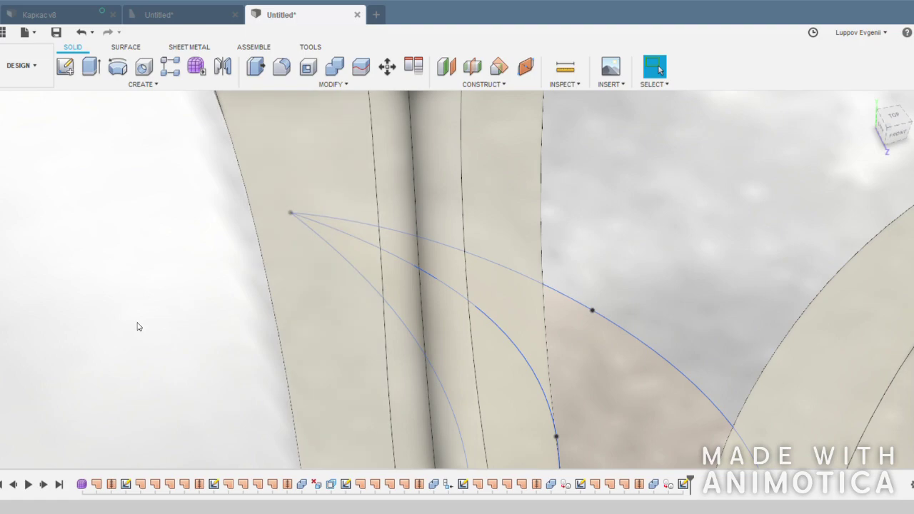
pyautogui.moveTo(187, 285)
pyautogui.keyDown('shift'); pyautogui.mouseDown(button='middle')
pyautogui.moveTo(286, 231)
pyautogui.moveTo(291, 247)
pyautogui.moveTo(371, 186)
pyautogui.moveTo(261, 140)
pyautogui.moveTo(268, 273)
pyautogui.mouseUp(button='middle'); pyautogui.keyUp('shift')
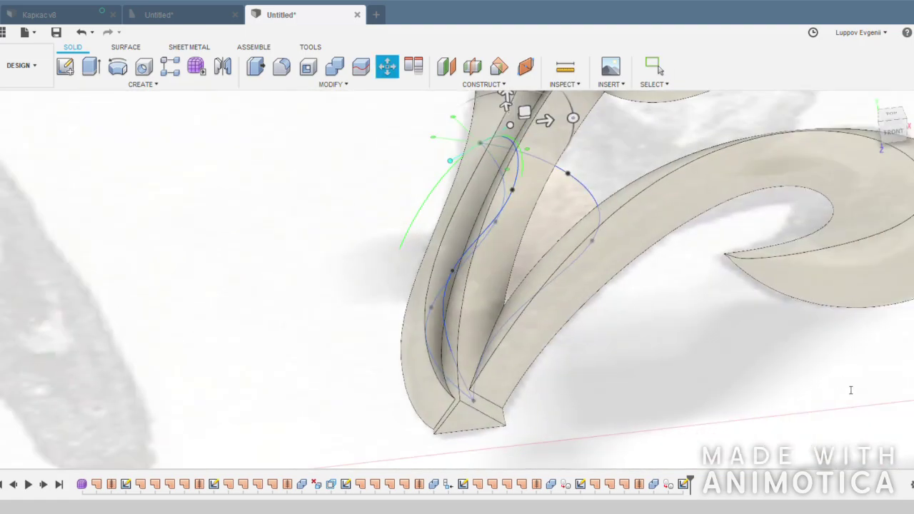
pyautogui.press('Escape')
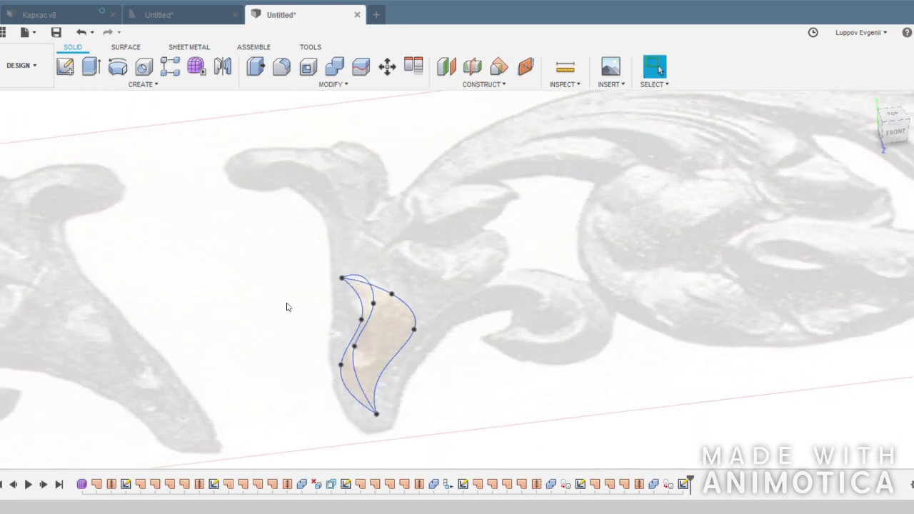
# Fill the closed spline loop with a patch surface
pyautogui.click(375, 287)
pyautogui.moveTo(375, 259)
pyautogui.keyDown('shift'); pyautogui.mouseDown(button='middle')
pyautogui.moveTo(280, 293)
pyautogui.moveTo(336, 292)
pyautogui.mouseUp(button='middle'); pyautogui.keyUp('shift')
pyautogui.press('Return')
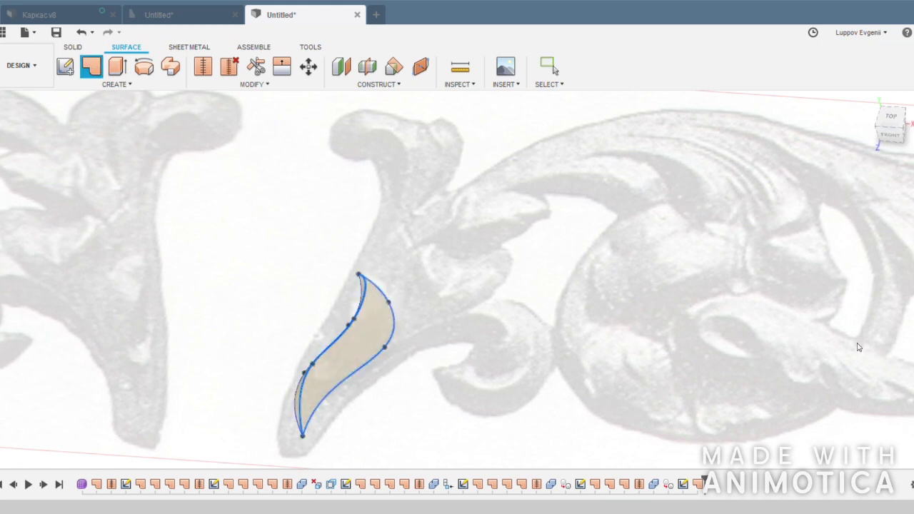
# Check the new leaf patch from edge-on and upright views, then select the surfaces
pyautogui.press('Escape')
pyautogui.scroll(3, 382, 395)
pyautogui.keyDown('shift'); pyautogui.moveTo(412, 349); pyautogui.dragTo(326, 378, button='middle'); pyautogui.keyUp('shift')
pyautogui.moveTo(255, 308)
pyautogui.keyDown('shift'); pyautogui.mouseDown(button='middle')
pyautogui.moveTo(350, 418)
pyautogui.moveTo(239, 42)
pyautogui.moveTo(336, 343)
pyautogui.moveTo(835, 398)
pyautogui.moveTo(214, 248)
pyautogui.mouseUp(button='middle'); pyautogui.keyUp('shift')
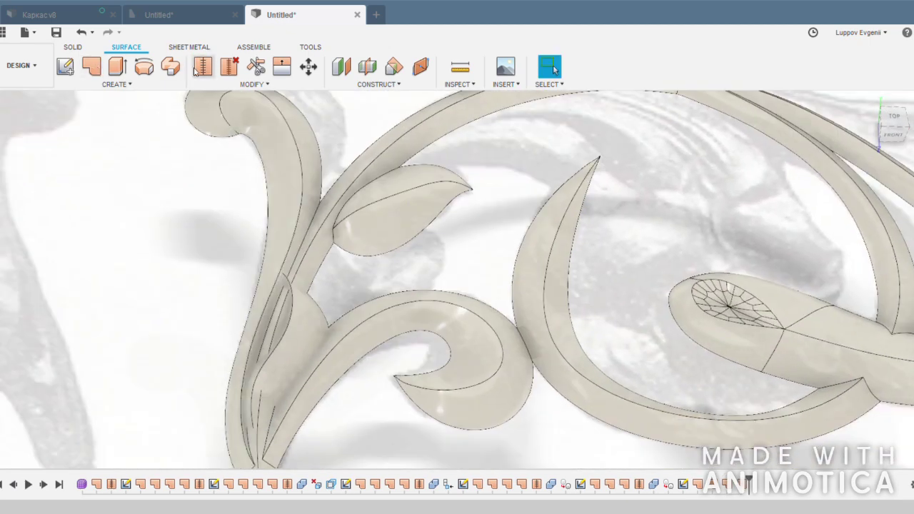
pyautogui.click(203, 67)
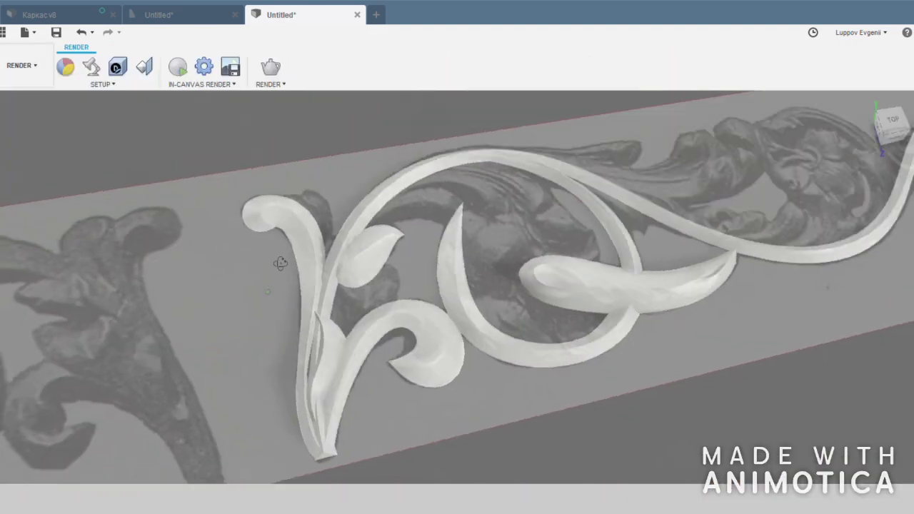
# Orbit closer to the finished ornament, then look straight down on it from above
pyautogui.keyDown('shift'); pyautogui.moveTo(280, 263); pyautogui.dragTo(267, 238, button='middle'); pyautogui.keyUp('shift')
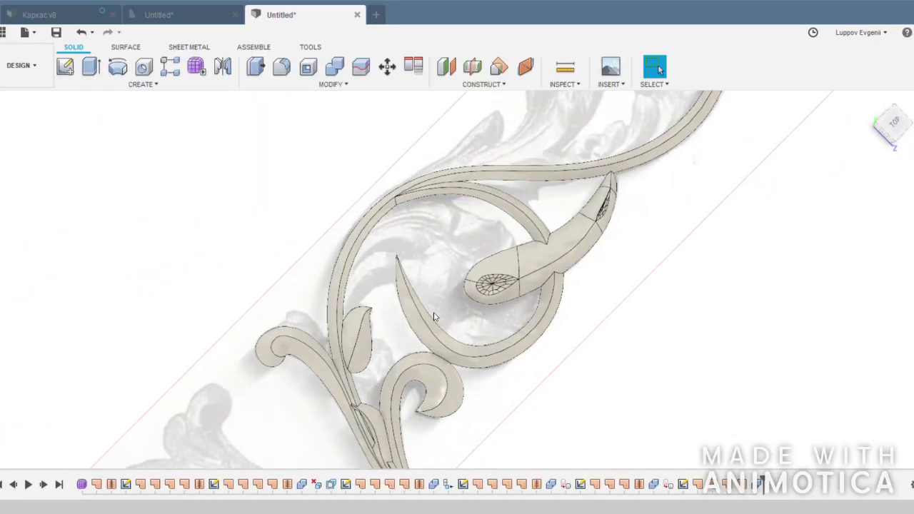
pyautogui.click(901, 127)
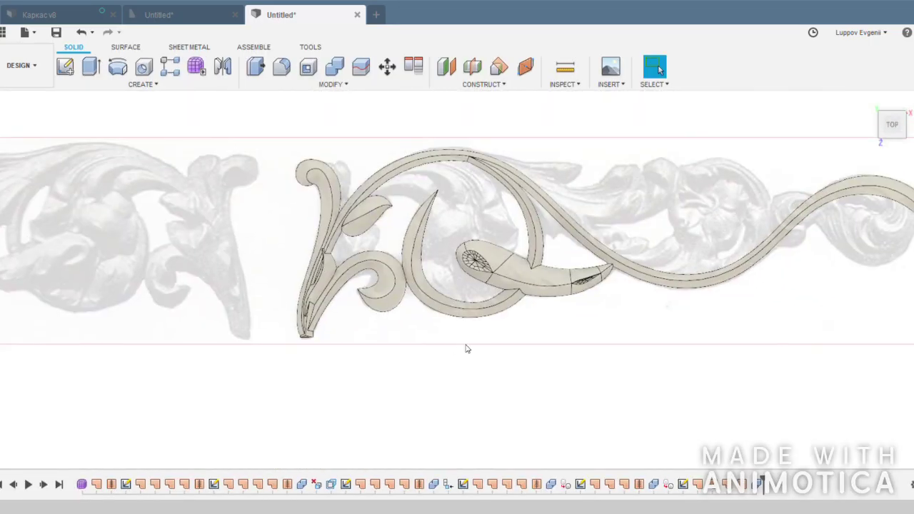
# Zoom in on the ornament over the reference image
pyautogui.scroll(3, 349, 392)
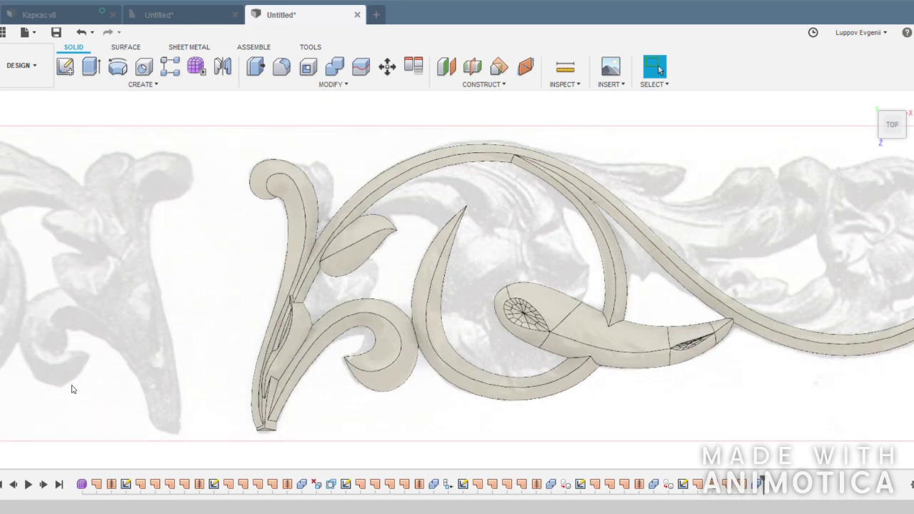
pyautogui.scroll(2, 250, 297)
pyautogui.scroll(1, 164, 308)
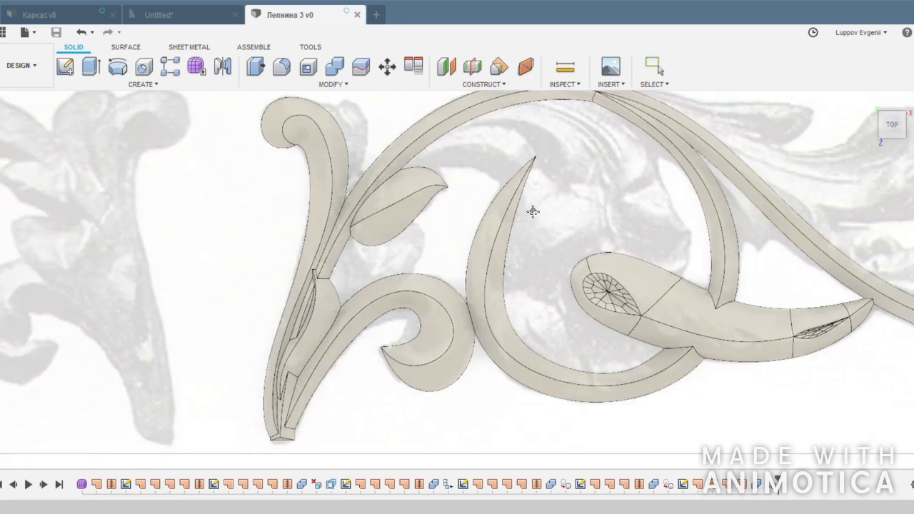
pyautogui.scroll(1, 362, 320)
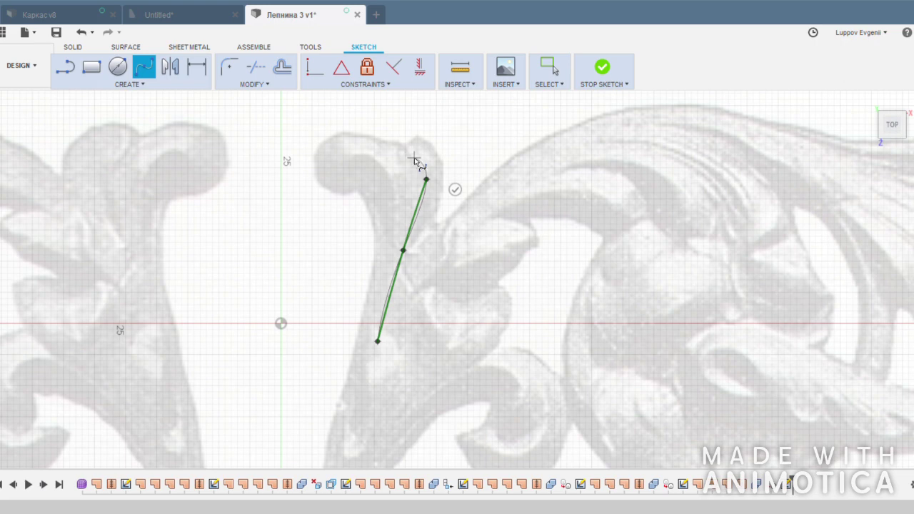
# Trace the curling stem's outline splines down to their lower ends
pyautogui.click(419, 139)
pyautogui.press('Return')
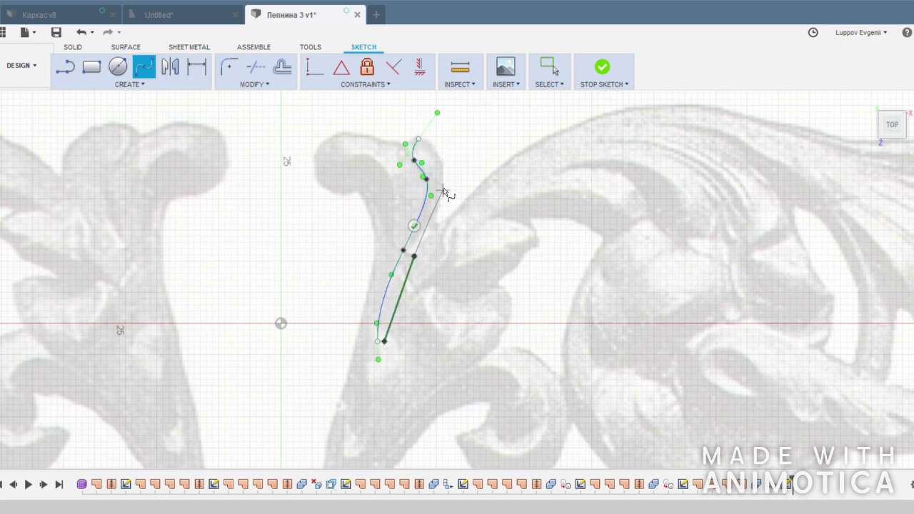
pyautogui.click(422, 143)
pyautogui.moveTo(421, 143); pyautogui.dragTo(420, 191, button='middle')
pyautogui.scroll(2, 422, 192)
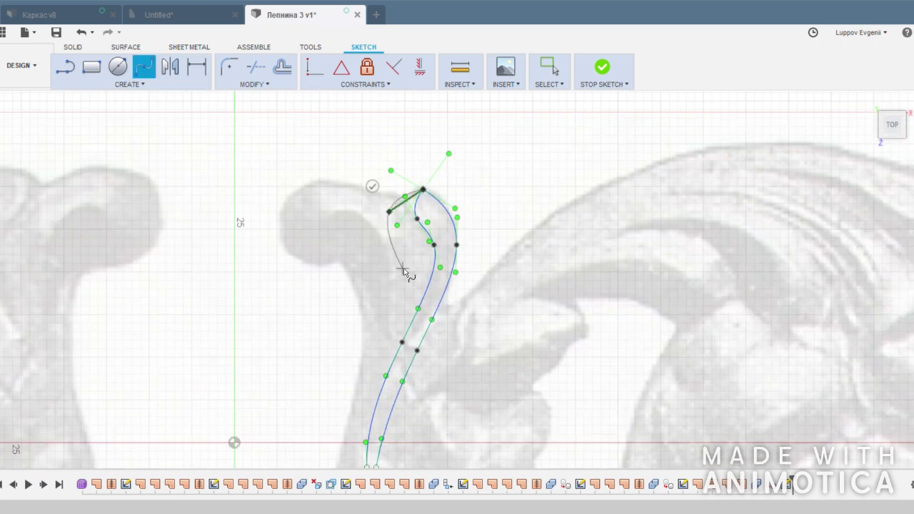
pyautogui.click(385, 337)
pyautogui.moveTo(360, 418); pyautogui.dragTo(366, 370, button='middle')
pyautogui.click(364, 431)
pyautogui.press('Escape')
pyautogui.scroll(2, 385, 384)
# Bend the left curve to match the top curl and begin a line joining the lower ends
pyautogui.moveTo(386, 306); pyautogui.dragTo(308, 458, button='middle')
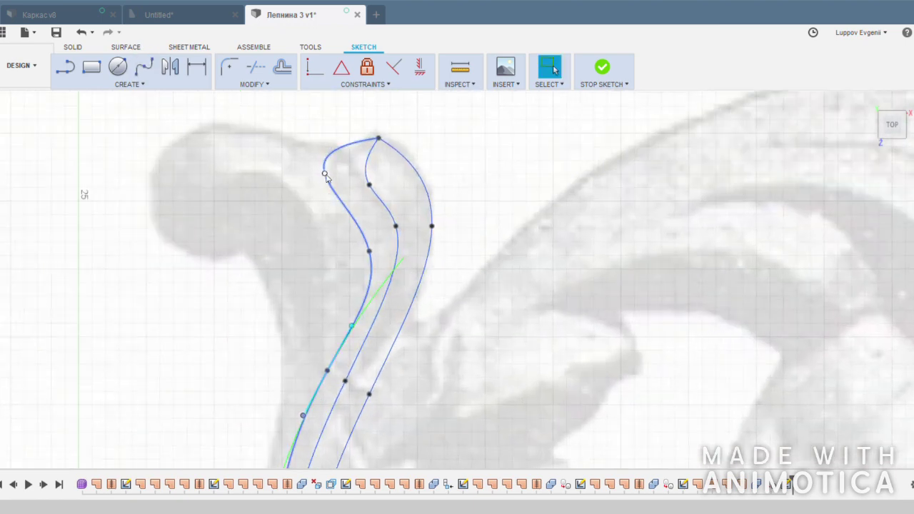
pyautogui.click(333, 174)
pyautogui.moveTo(326, 210); pyautogui.dragTo(337, 212)
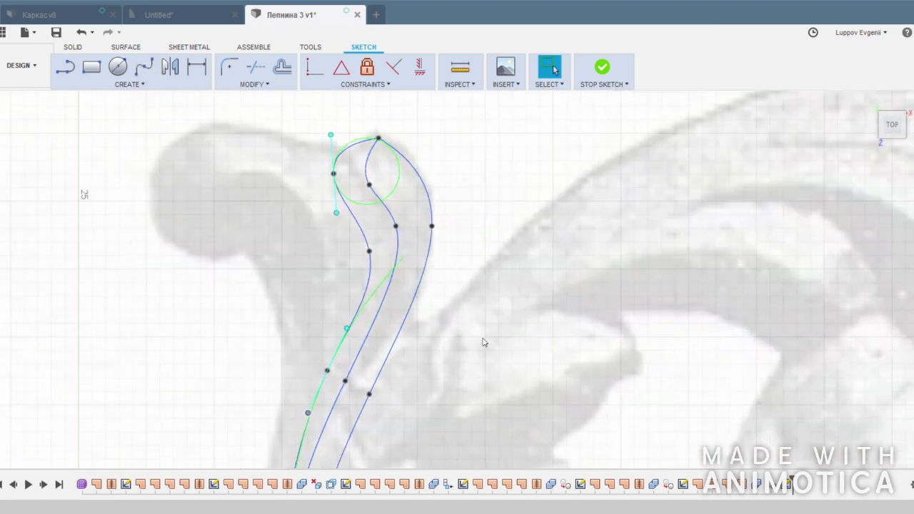
pyautogui.moveTo(486, 341); pyautogui.dragTo(519, 188, button='middle')
pyautogui.scroll(2, 285, 310)
pyautogui.press('l')
pyautogui.click(308, 284)
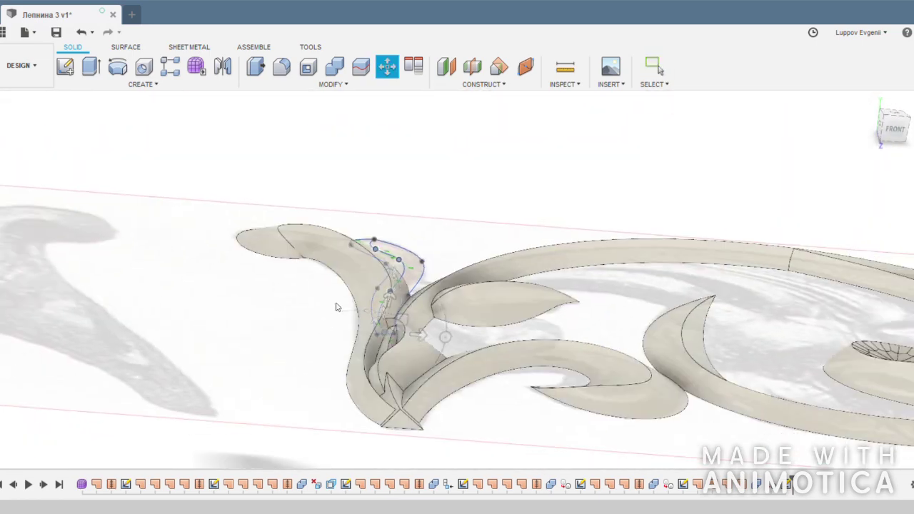
# Raise the selected spline points so the curve sits on the stem bodies
pyautogui.moveTo(311, 287); pyautogui.dragTo(312, 270)
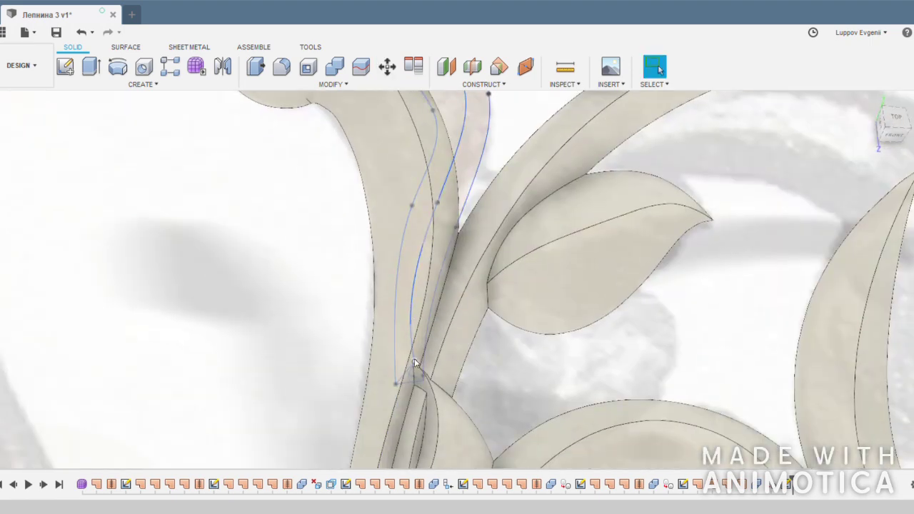
pyautogui.scroll(1, 415, 364)
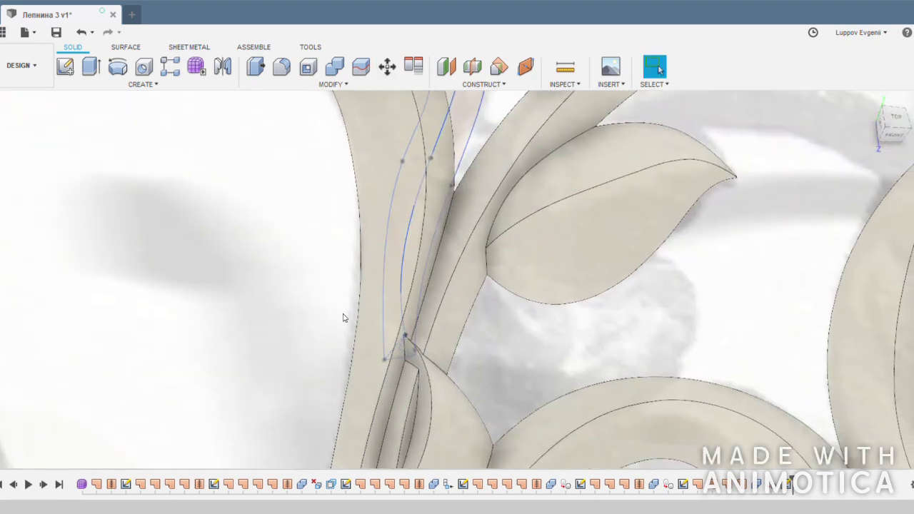
pyautogui.scroll(3, 406, 336)
# Move the spline's tangent handle point, check it from the side, and reopen the sketch
pyautogui.press('m')
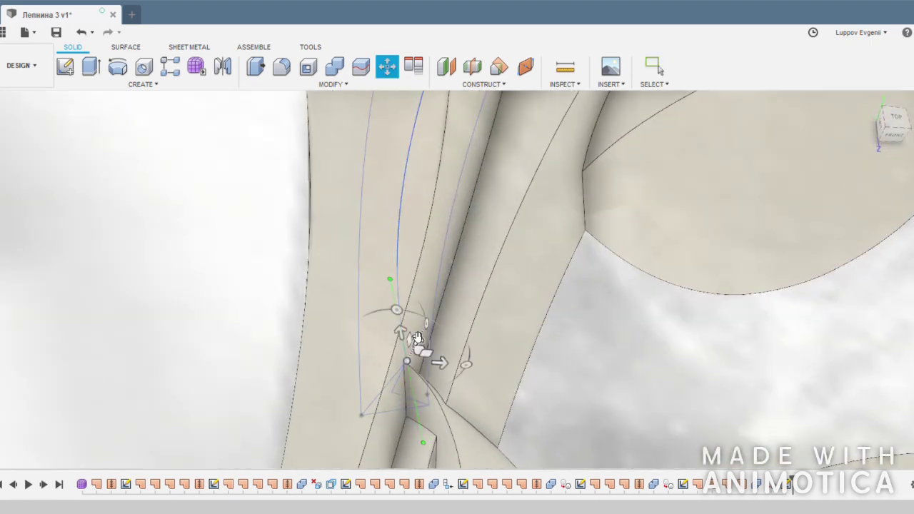
pyautogui.click(390, 279)
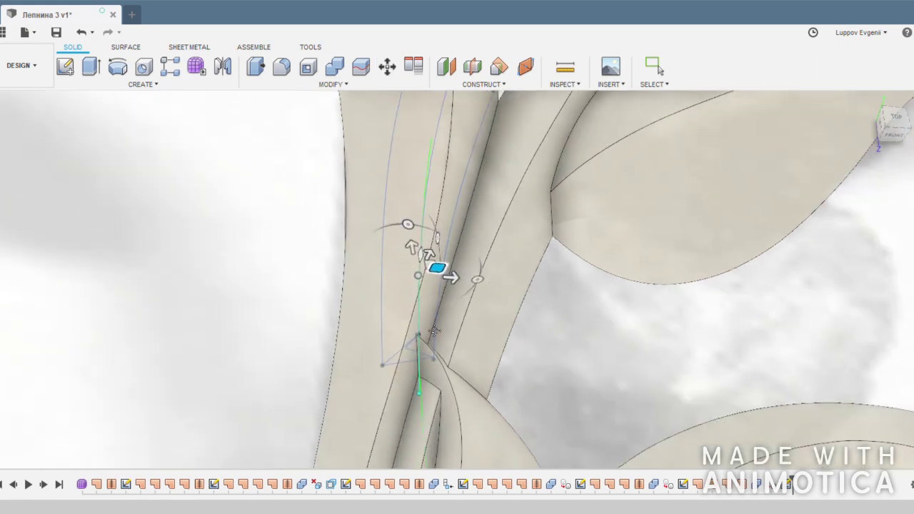
pyautogui.moveTo(413, 277)
pyautogui.keyDown('shift'); pyautogui.mouseDown(button='middle')
pyautogui.moveTo(422, 346)
pyautogui.moveTo(450, 332)
pyautogui.mouseUp(button='middle'); pyautogui.keyUp('shift')
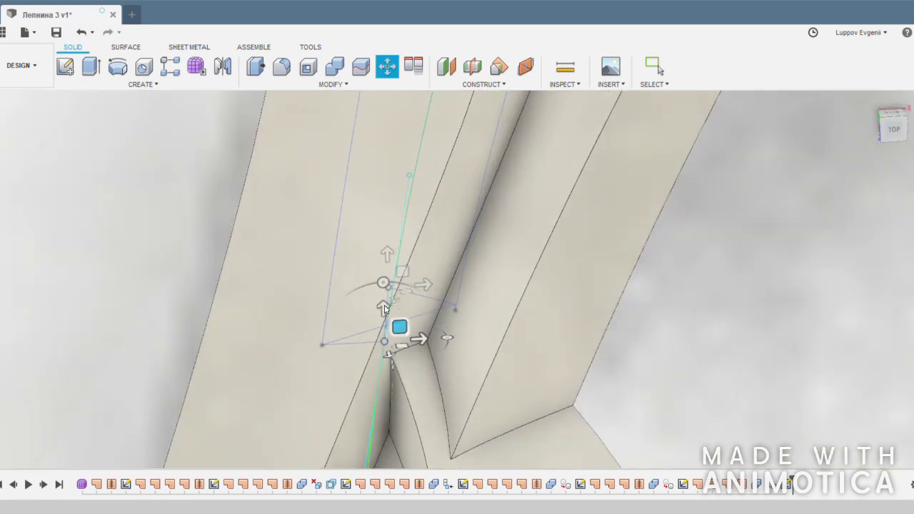
pyautogui.keyDown('shift'); pyautogui.moveTo(384, 308); pyautogui.dragTo(423, 312, button='middle'); pyautogui.keyUp('shift')
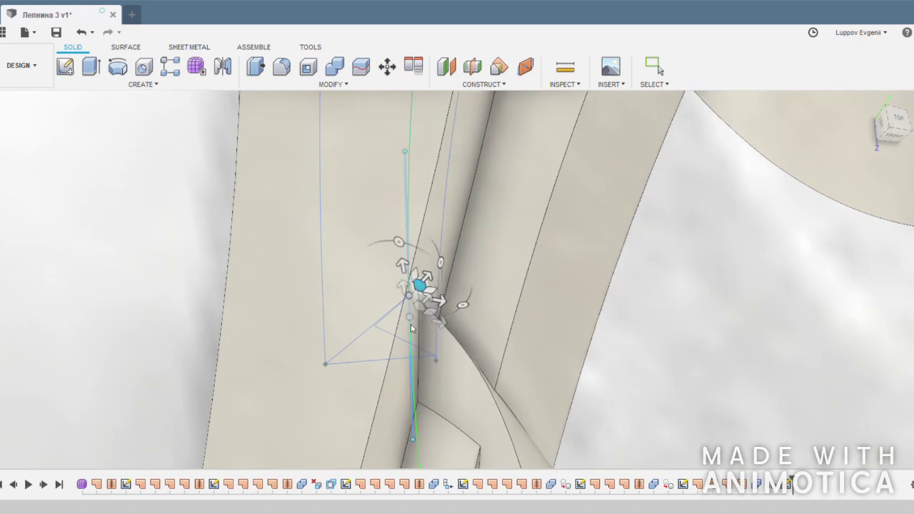
pyautogui.doubleClick(363, 208)
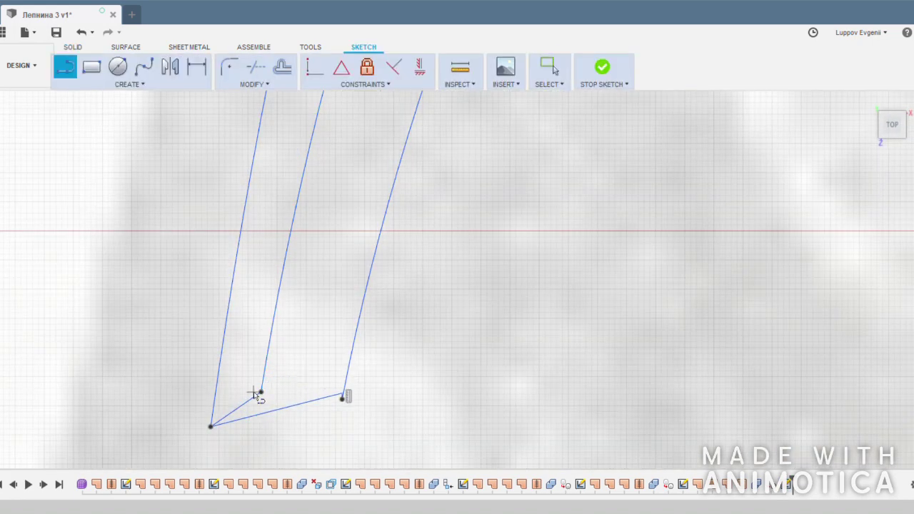
# End the Line tool once the centre curve's end is joined to the right outline
pyautogui.press('Escape')
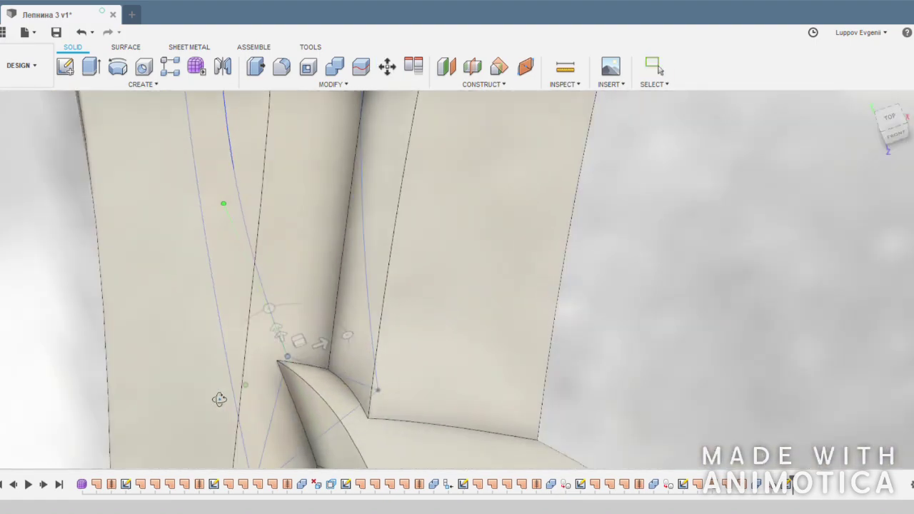
# Orbit around the lower stem to inspect the new spline beside it
pyautogui.keyDown('shift'); pyautogui.moveTo(220, 399); pyautogui.dragTo(303, 366, button='middle'); pyautogui.keyUp('shift')
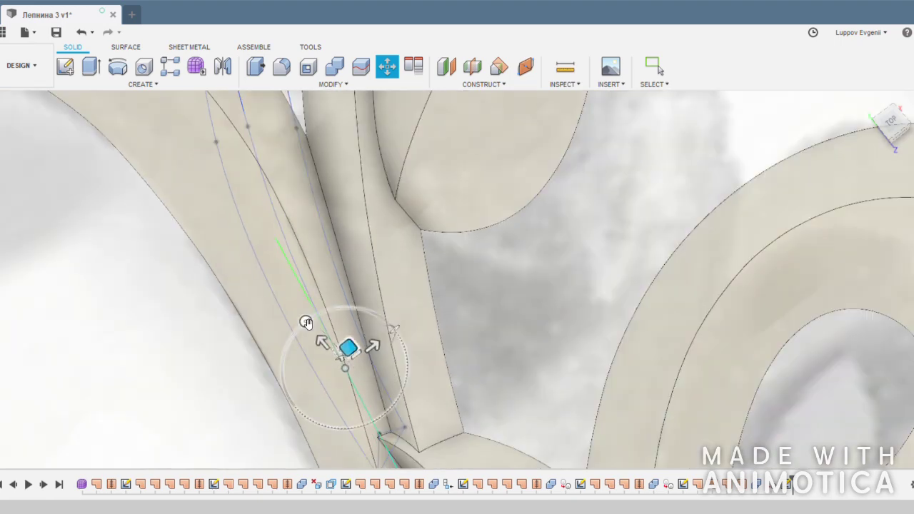
pyautogui.keyDown('shift'); pyautogui.moveTo(306, 322); pyautogui.dragTo(405, 380, button='middle'); pyautogui.keyUp('shift')
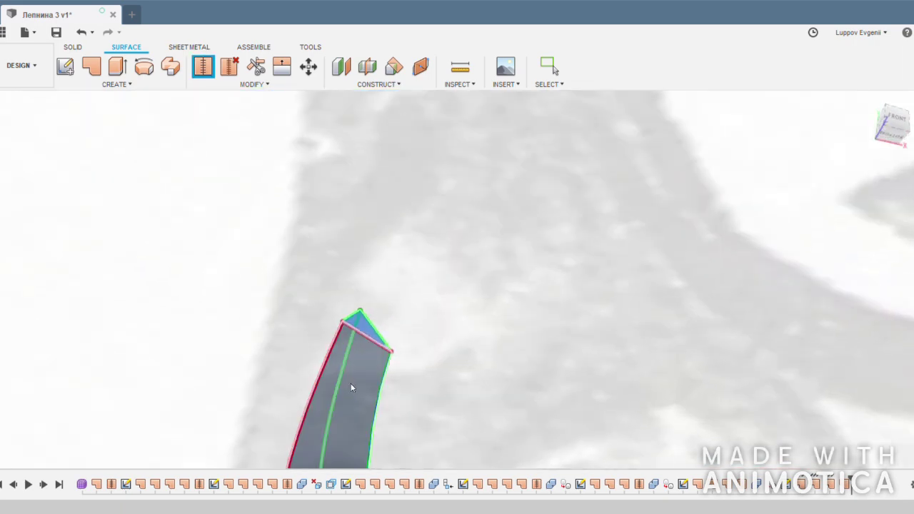
# Reshape the stem's centre curve by adjusting a control point beside the left scroll
pyautogui.press('Escape')
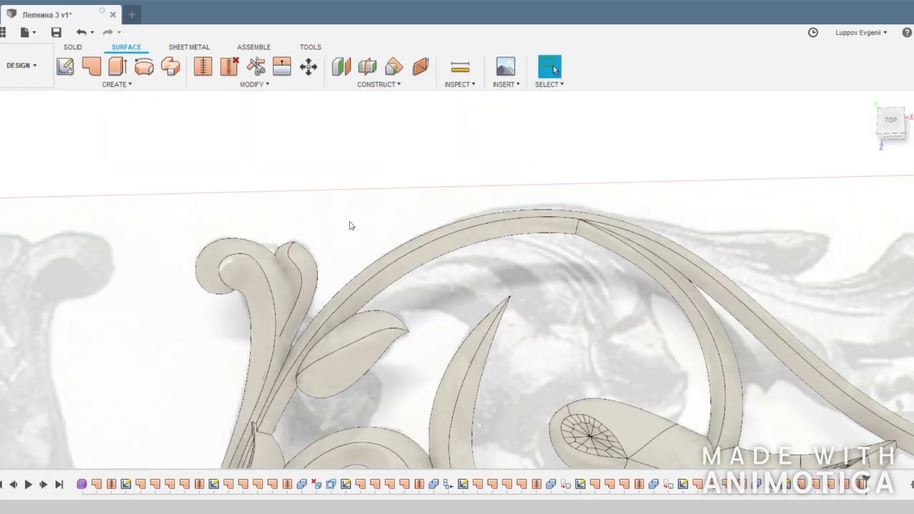
pyautogui.scroll(-3, 394, 189)
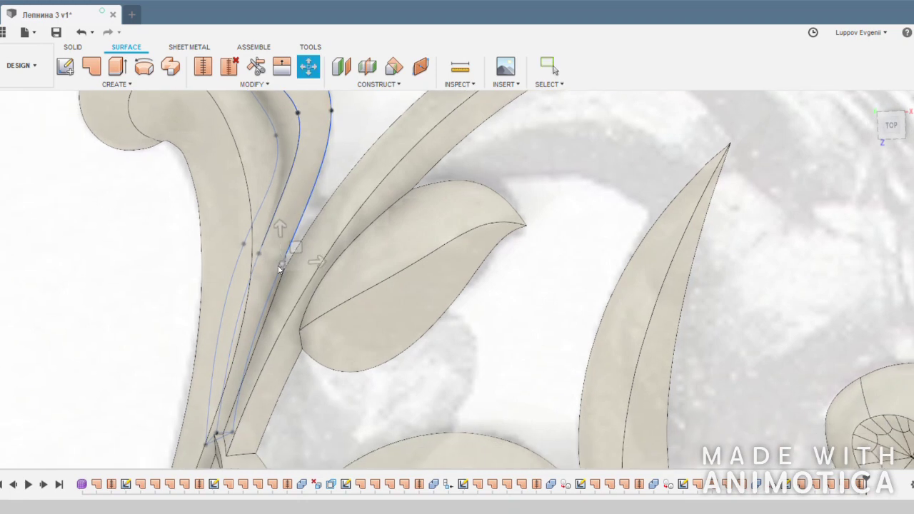
pyautogui.click(280, 267)
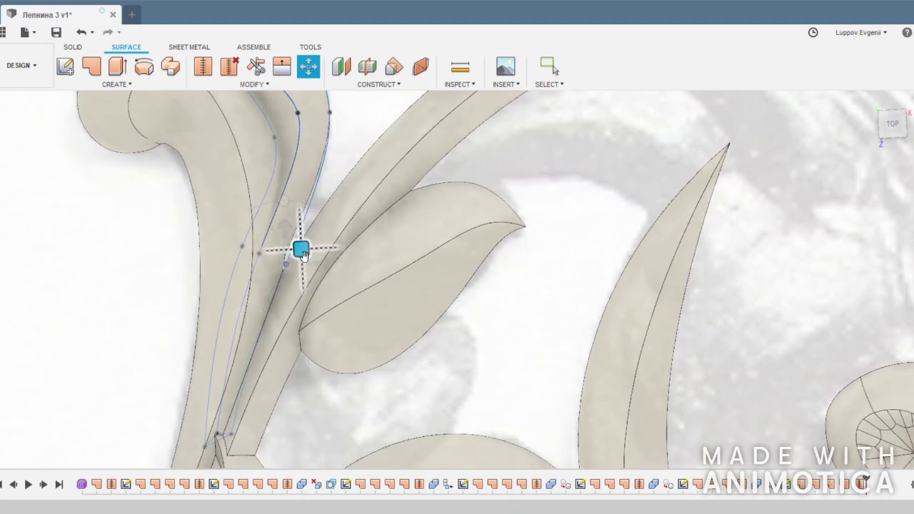
pyautogui.press('Escape')
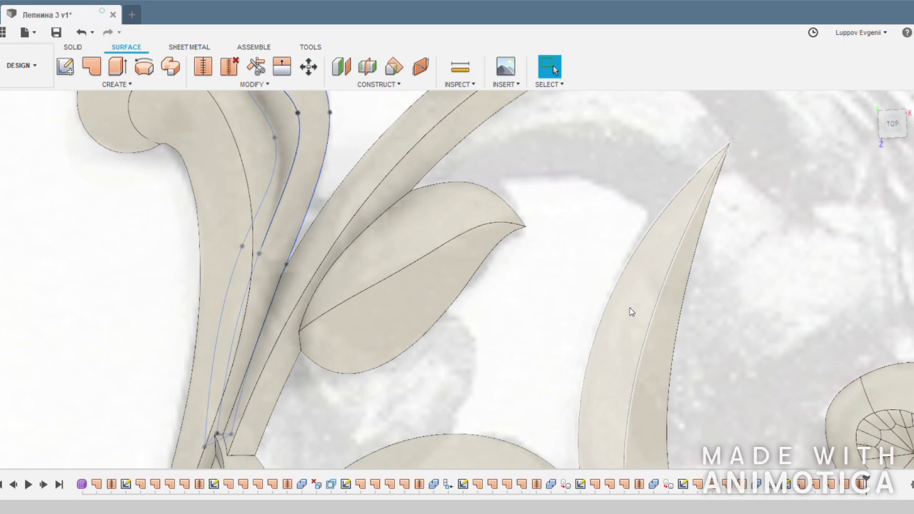
# View the ornament from the top and bring up the Solid tools
pyautogui.scroll(-5, 630, 312)
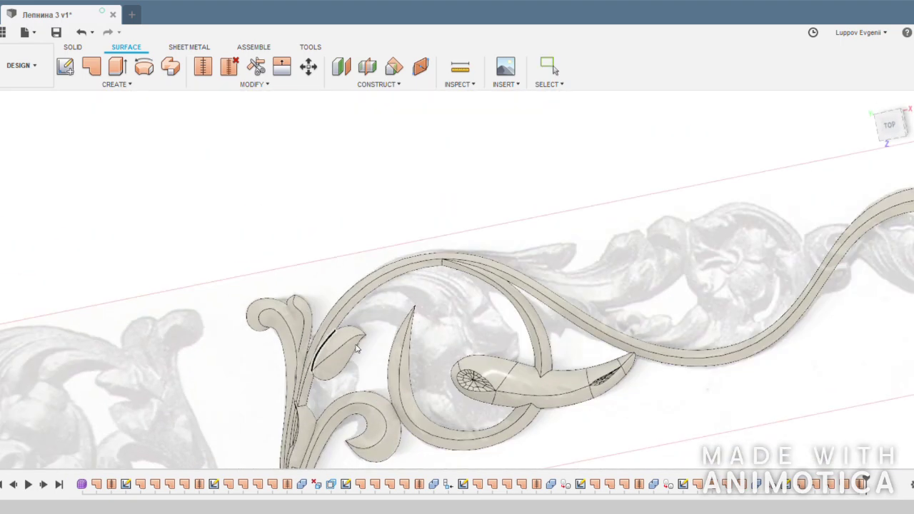
pyautogui.click(894, 126)
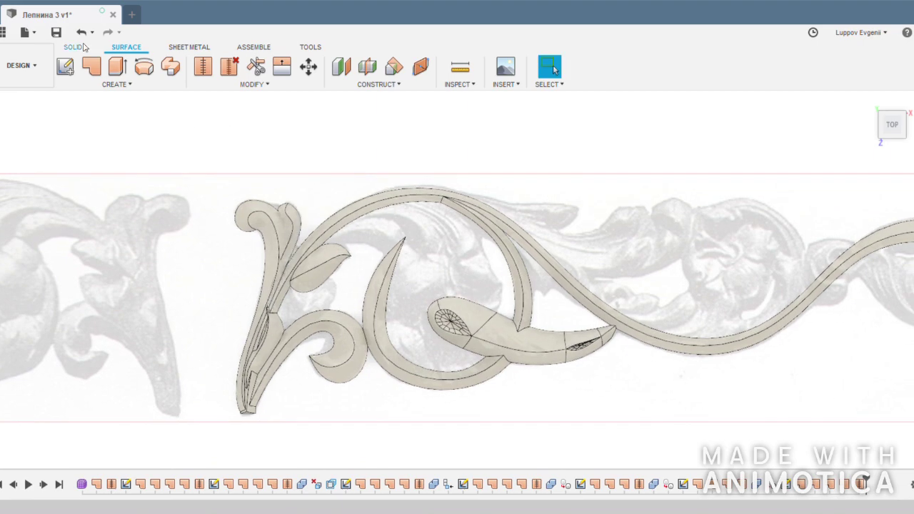
pyautogui.click(83, 47)
pyautogui.click(334, 66)
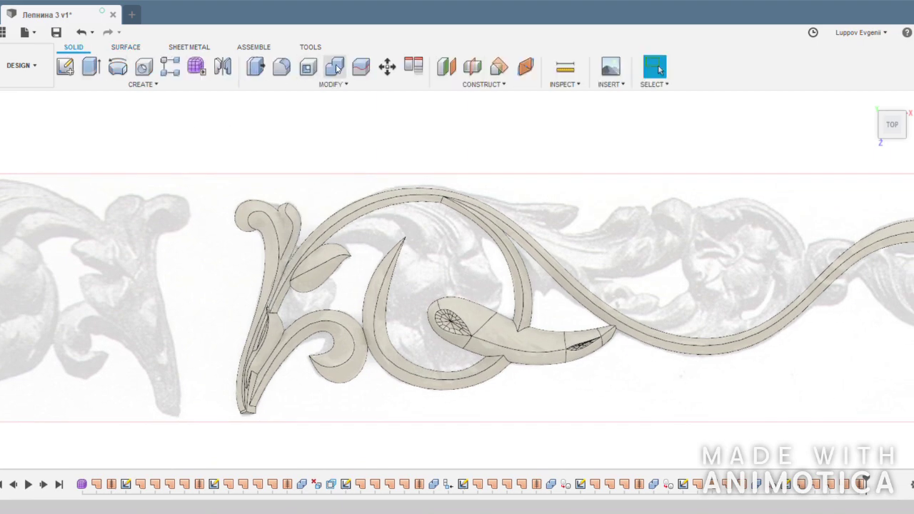
pyautogui.scroll(3, 547, 292)
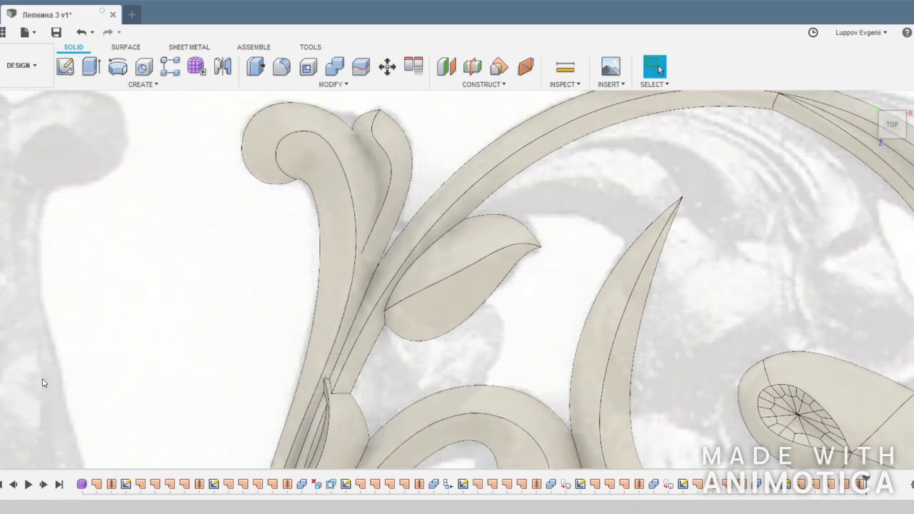
# Join the narrow leaf body into the main ornament body with Combine
pyautogui.scroll(2, 302, 282)
pyautogui.scroll(-2, 276, 328)
pyautogui.press('m')
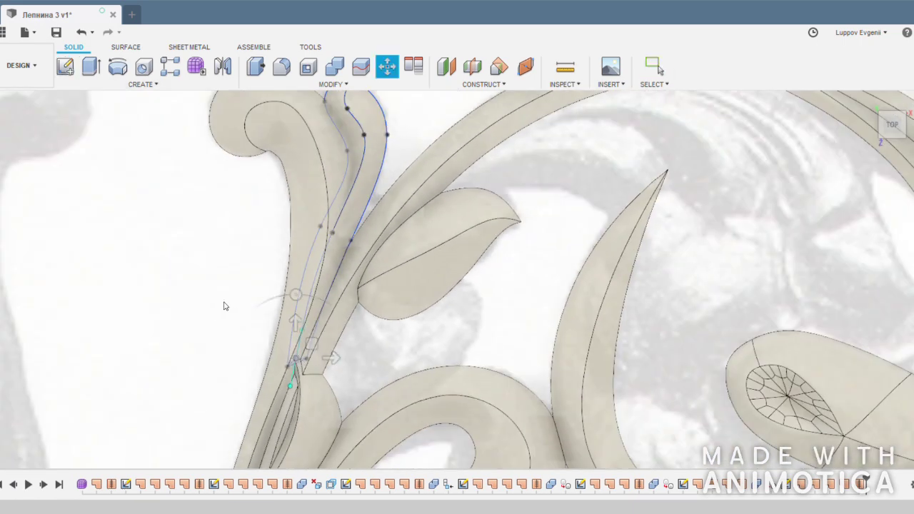
pyautogui.keyDown('shift'); pyautogui.moveTo(224, 306); pyautogui.dragTo(310, 265, button='middle'); pyautogui.keyUp('shift')
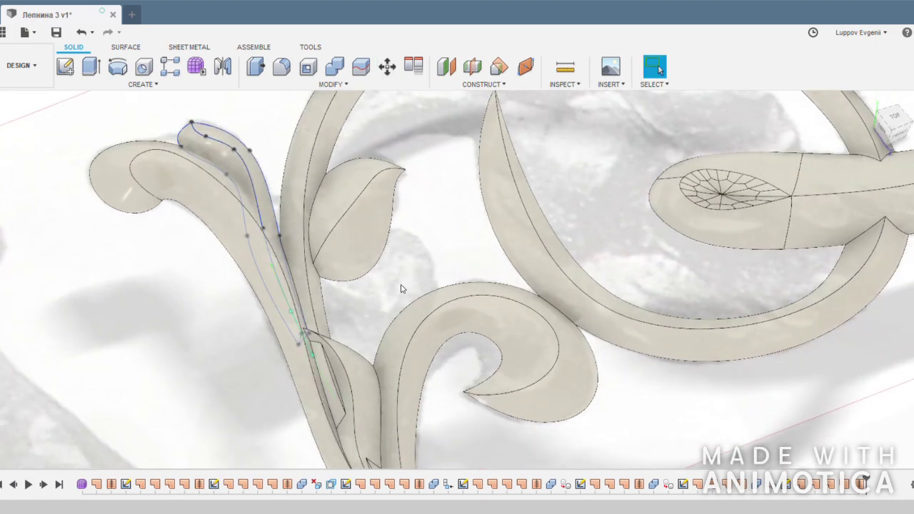
pyautogui.moveTo(212, 298); pyautogui.dragTo(215, 308, button='middle')
pyautogui.click(334, 67)
pyautogui.click(261, 250)
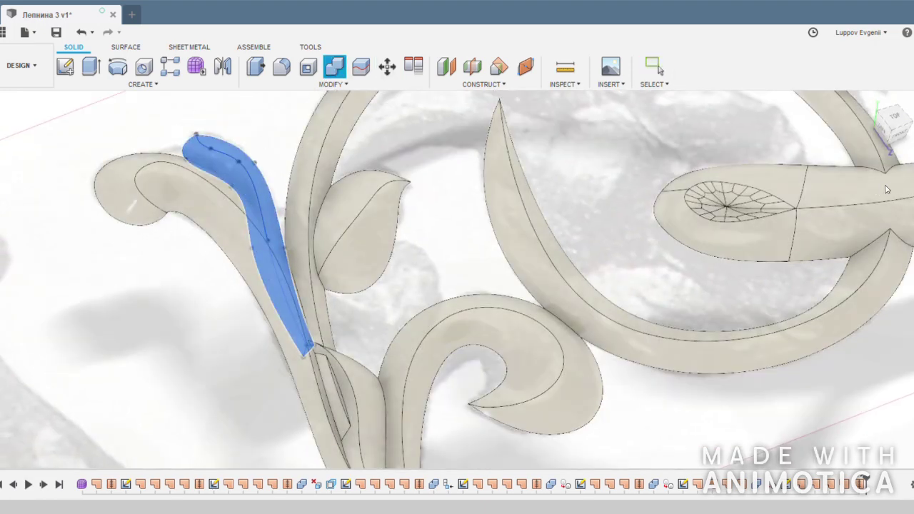
pyautogui.click(887, 190)
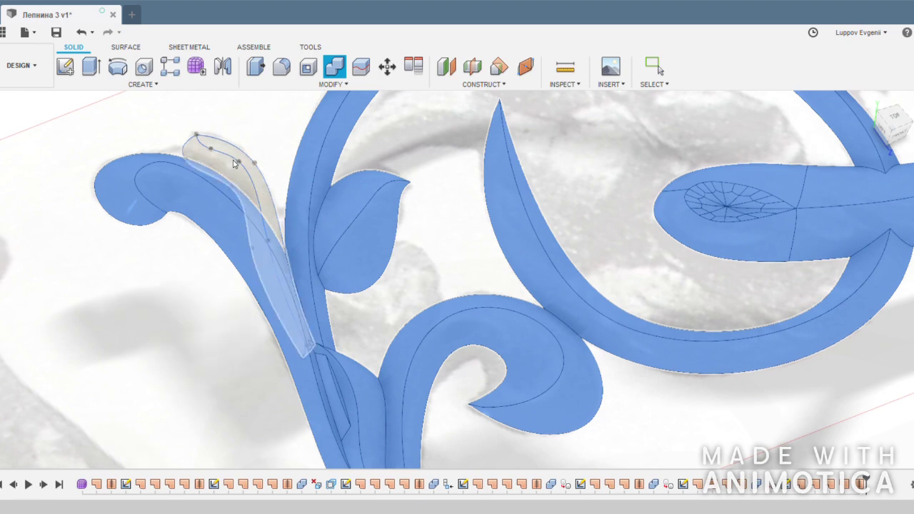
pyautogui.press('Return')
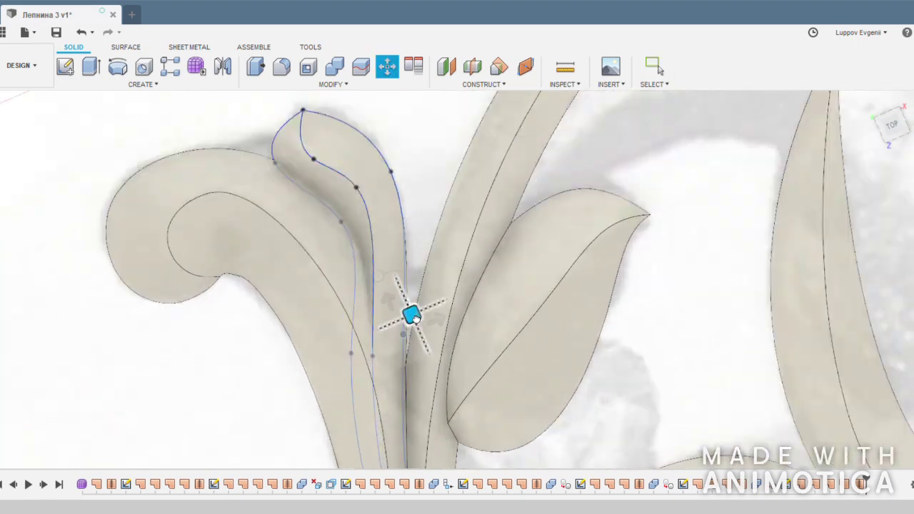
# Raise a point on the stem's curled outline to reshape its top curl
pyautogui.moveTo(415, 319); pyautogui.dragTo(431, 283)
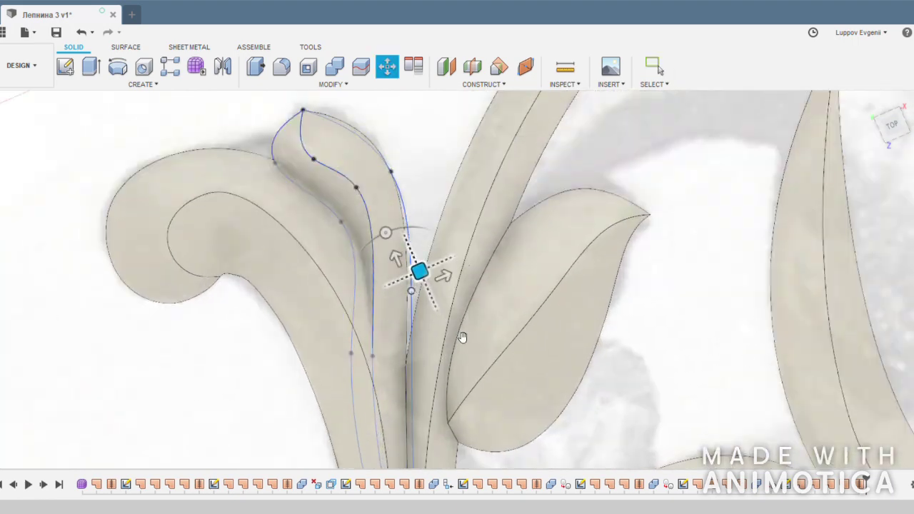
pyautogui.press('Return')
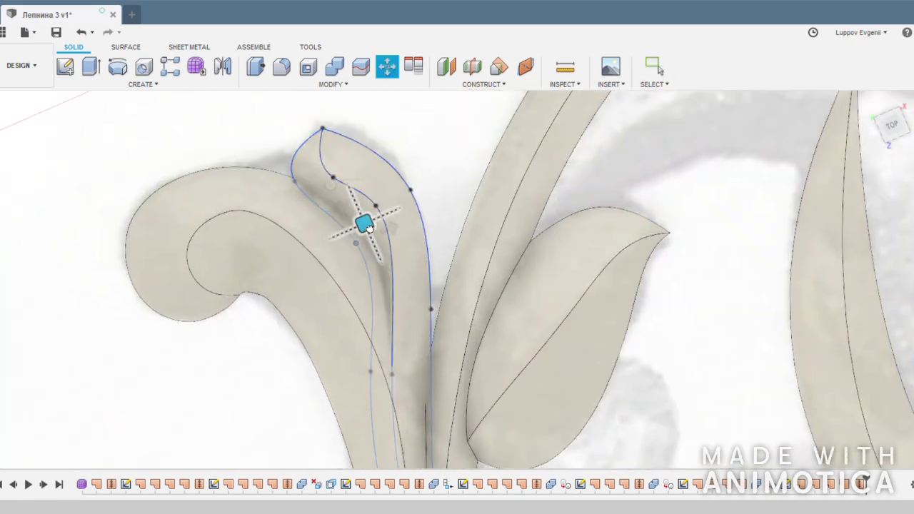
pyautogui.press('Escape')
pyautogui.scroll(-5, 635, 378)
pyautogui.keyDown('shift'); pyautogui.moveTo(635, 378); pyautogui.dragTo(351, 329, button='middle'); pyautogui.keyUp('shift')
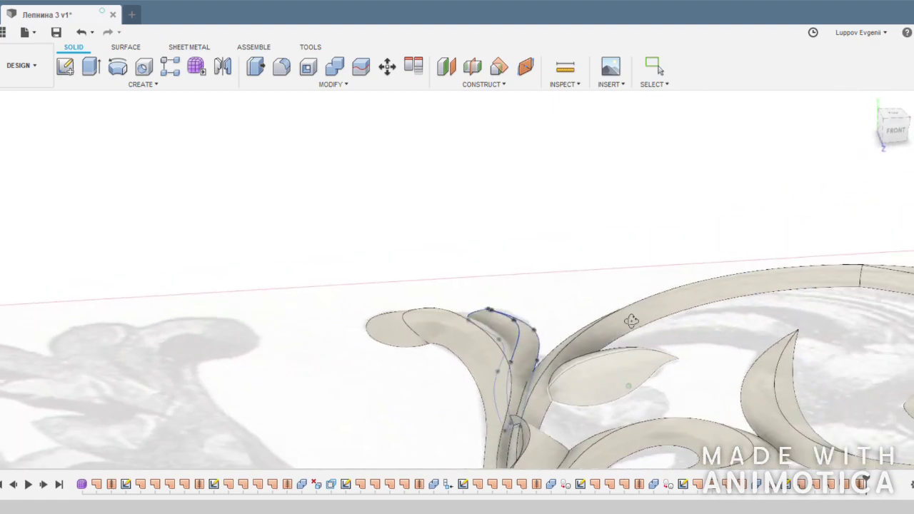
pyautogui.scroll(-3, 608, 276)
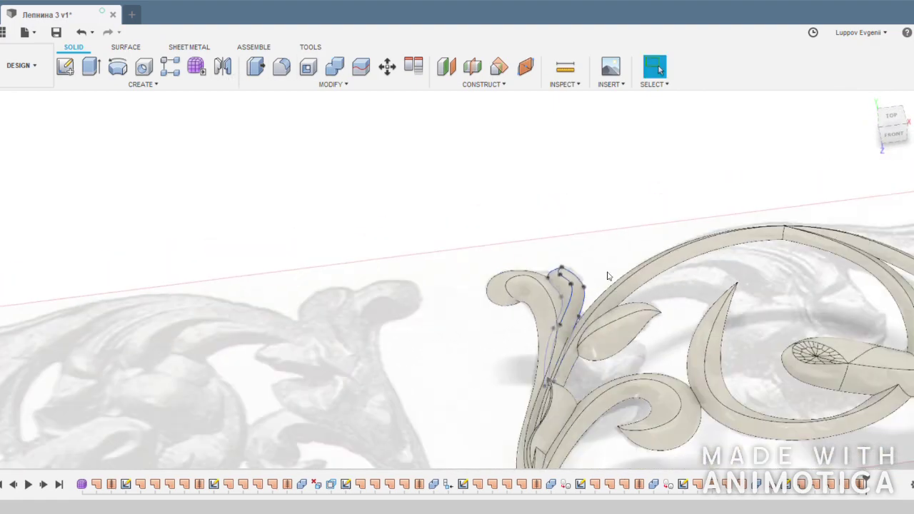
pyautogui.scroll(3, 608, 276)
pyautogui.moveTo(510, 192)
pyautogui.keyDown('shift'); pyautogui.mouseDown(button='middle')
pyautogui.moveTo(429, 266)
pyautogui.moveTo(604, 256)
pyautogui.moveTo(151, 87)
pyautogui.mouseUp(button='middle'); pyautogui.keyUp('shift')
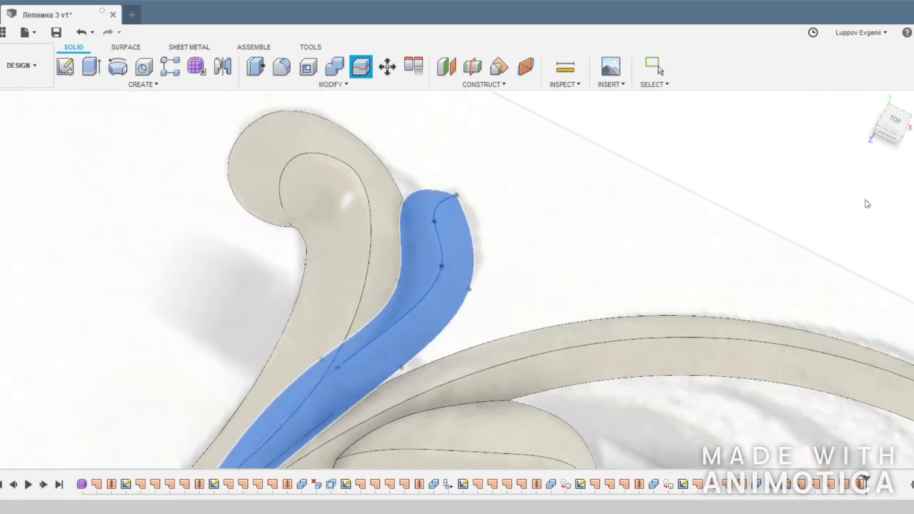
pyautogui.moveTo(433, 142)
pyautogui.keyDown('shift'); pyautogui.mouseDown(button='middle')
pyautogui.moveTo(527, 202)
pyautogui.moveTo(526, 214)
pyautogui.mouseUp(button='middle'); pyautogui.keyUp('shift')
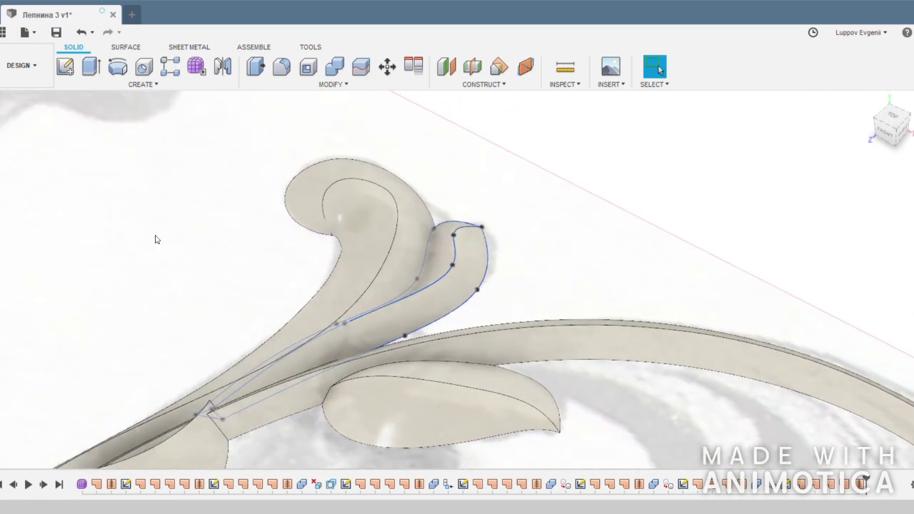
pyautogui.moveTo(156, 239)
pyautogui.keyDown('shift'); pyautogui.mouseDown(button='middle')
pyautogui.moveTo(554, 234)
pyautogui.moveTo(532, 177)
pyautogui.mouseUp(button='middle'); pyautogui.keyUp('shift')
pyautogui.keyDown('shift'); pyautogui.moveTo(440, 190); pyautogui.dragTo(486, 204, button='middle'); pyautogui.keyUp('shift')
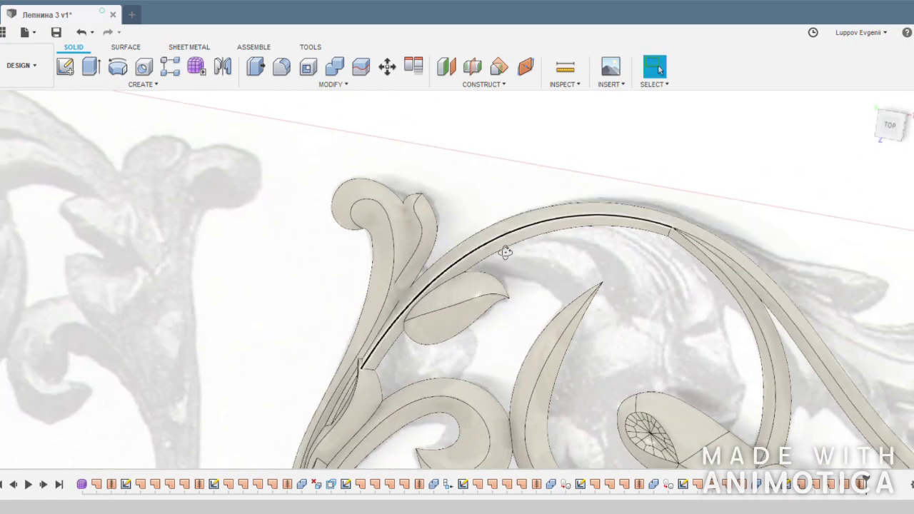
# Select the left leaf body from a top-down view to check its position
pyautogui.keyDown('shift'); pyautogui.moveTo(828, 204); pyautogui.dragTo(394, 236, button='middle'); pyautogui.keyUp('shift')
pyautogui.click(386, 225)
pyautogui.scroll(3, 381, 223)
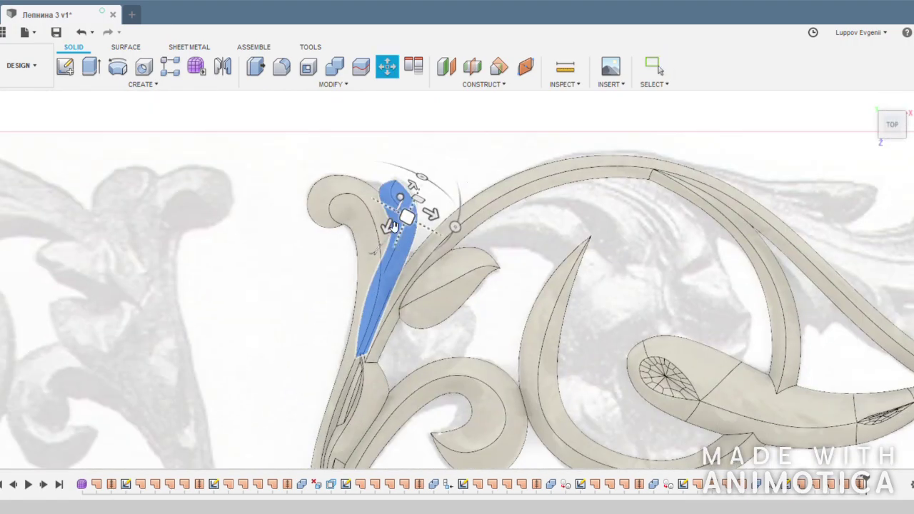
pyautogui.scroll(3, 382, 223)
pyautogui.scroll(-2, 402, 153)
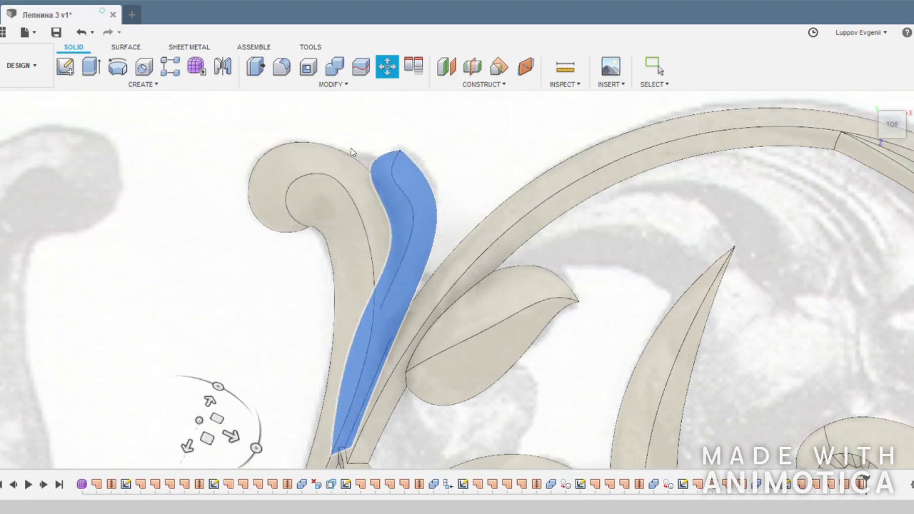
pyautogui.scroll(-3, 322, 193)
pyautogui.scroll(-4, 262, 227)
pyautogui.scroll(2, 543, 240)
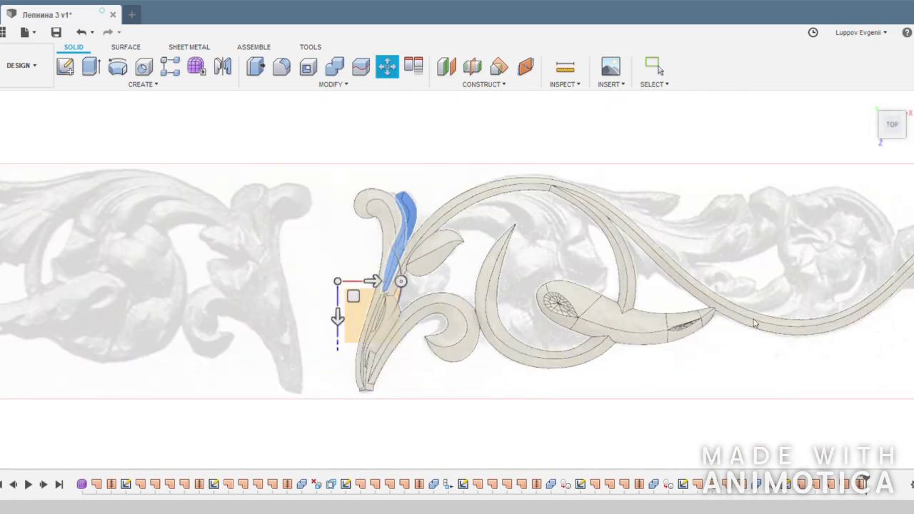
pyautogui.scroll(3, 543, 239)
pyautogui.press('Escape')
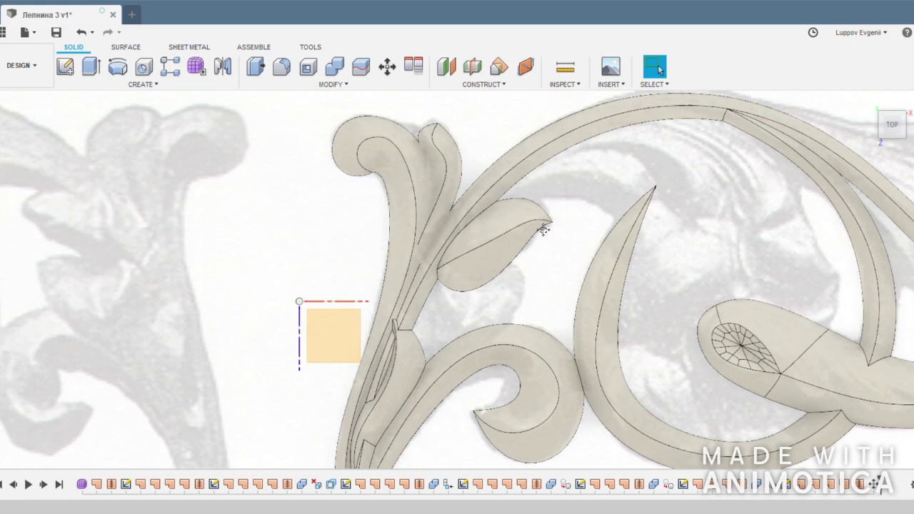
# Start a Combine with the ornament body as target, then cancel it
pyautogui.click(337, 66)
pyautogui.click(414, 214)
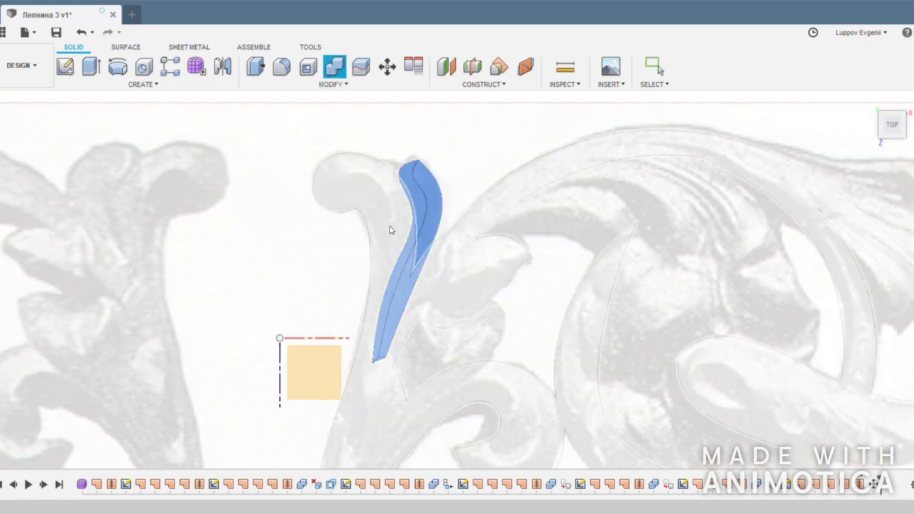
pyautogui.press('Escape')
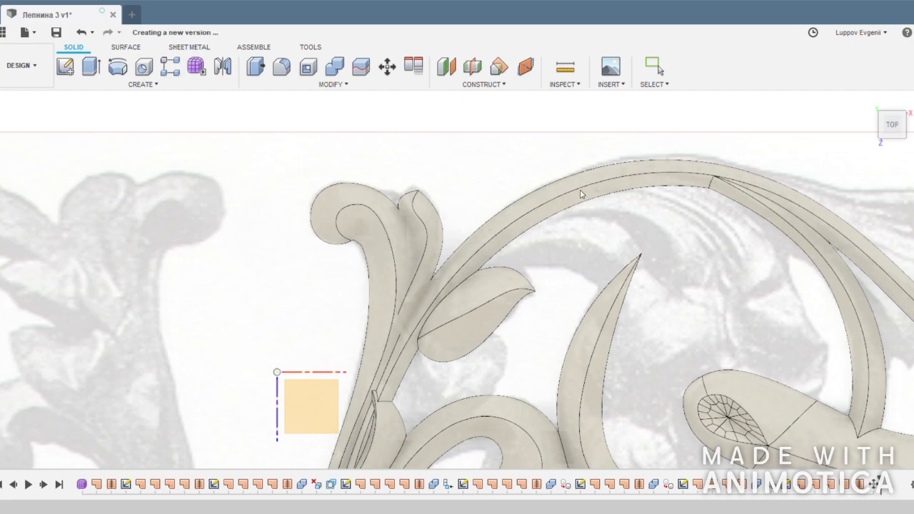
pyautogui.scroll(-5, 582, 194)
# Switch to the Render workspace, tilt the view low along the ornament, and start In-Canvas Render
pyautogui.click(22, 65)
pyautogui.click(28, 143)
pyautogui.keyDown('shift'); pyautogui.moveTo(215, 214); pyautogui.dragTo(50, 218, button='middle'); pyautogui.keyUp('shift')
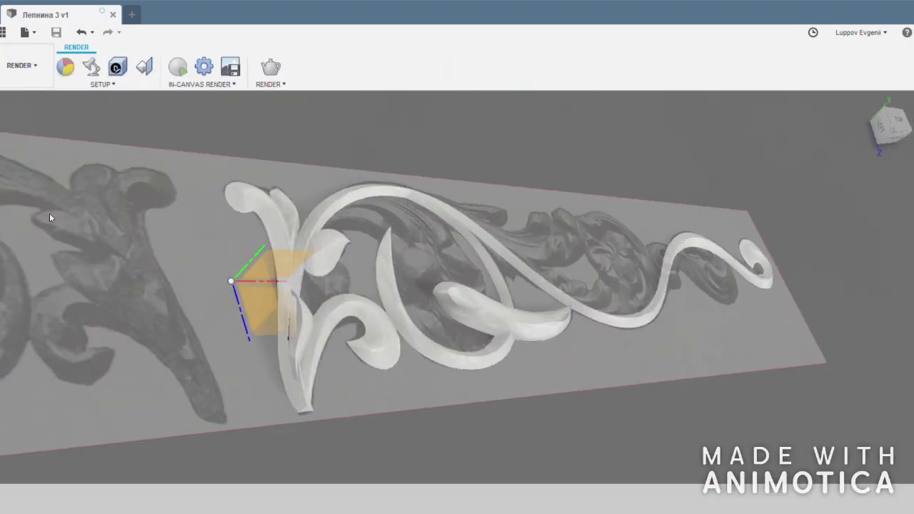
pyautogui.keyDown('shift'); pyautogui.moveTo(409, 249); pyautogui.dragTo(431, 194, button='middle'); pyautogui.keyUp('shift')
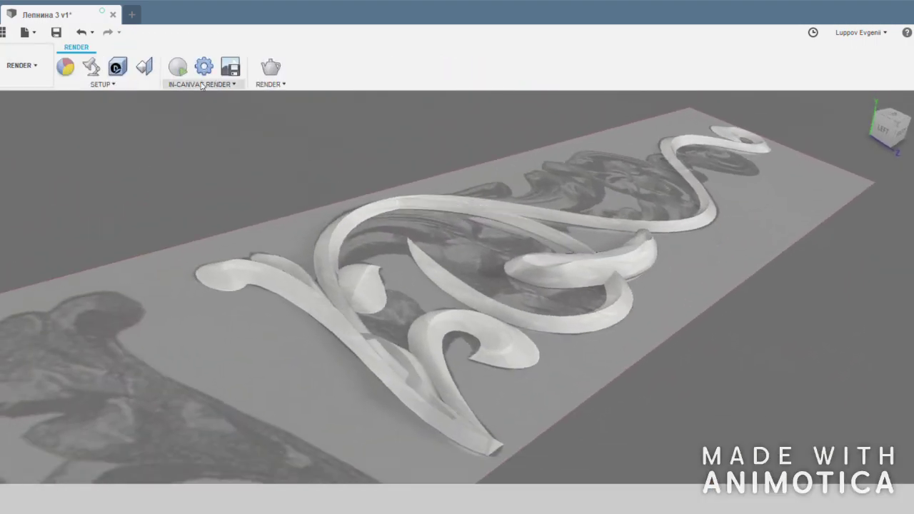
pyautogui.click(178, 68)
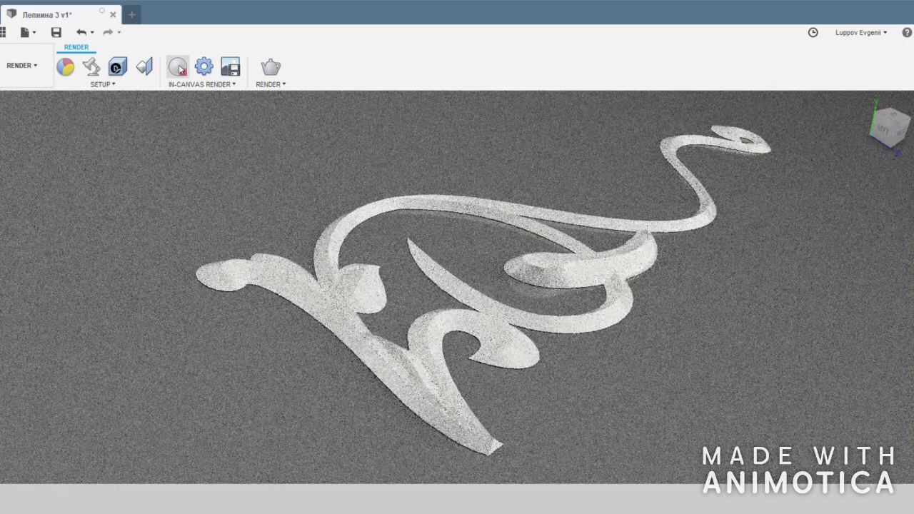